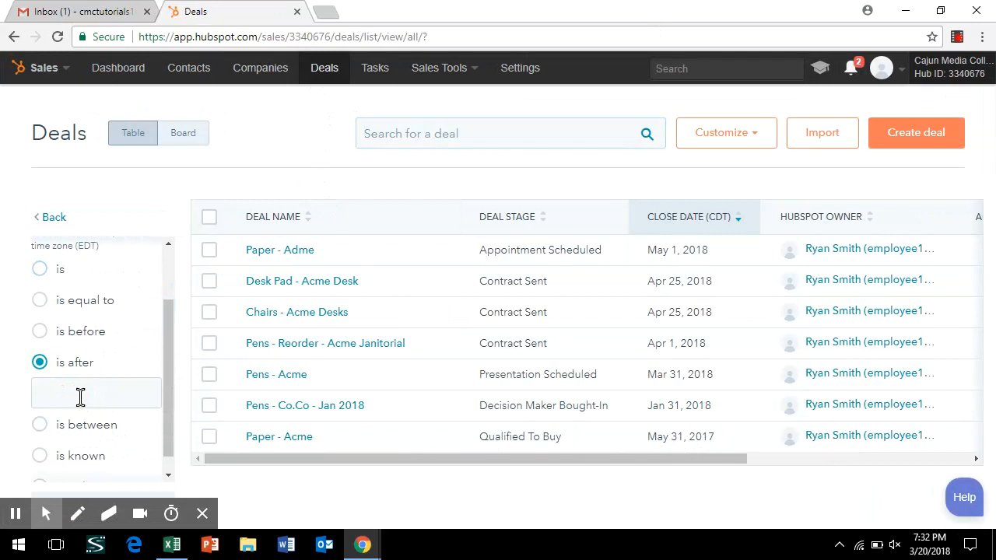
left_click(80, 397)
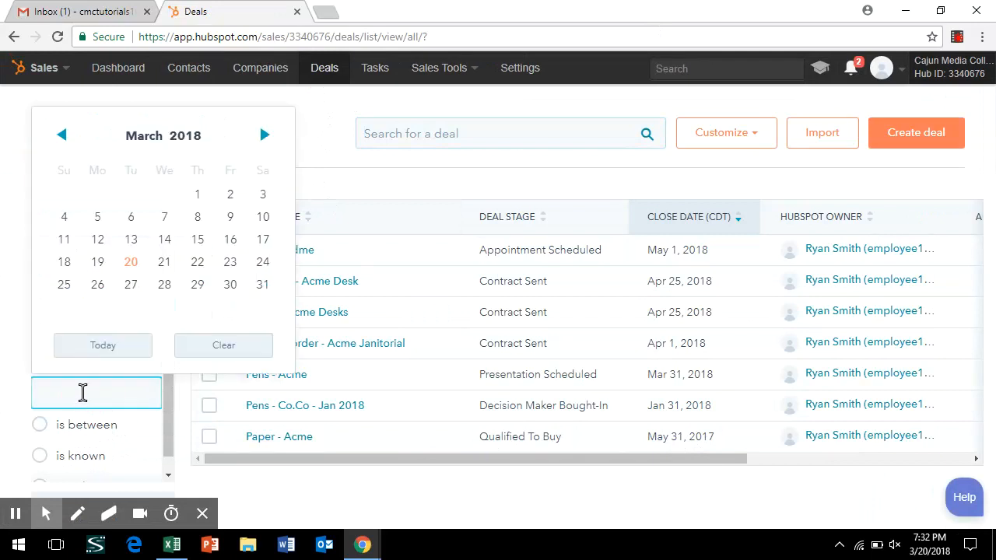
left_click(212, 352)
left_click(49, 219)
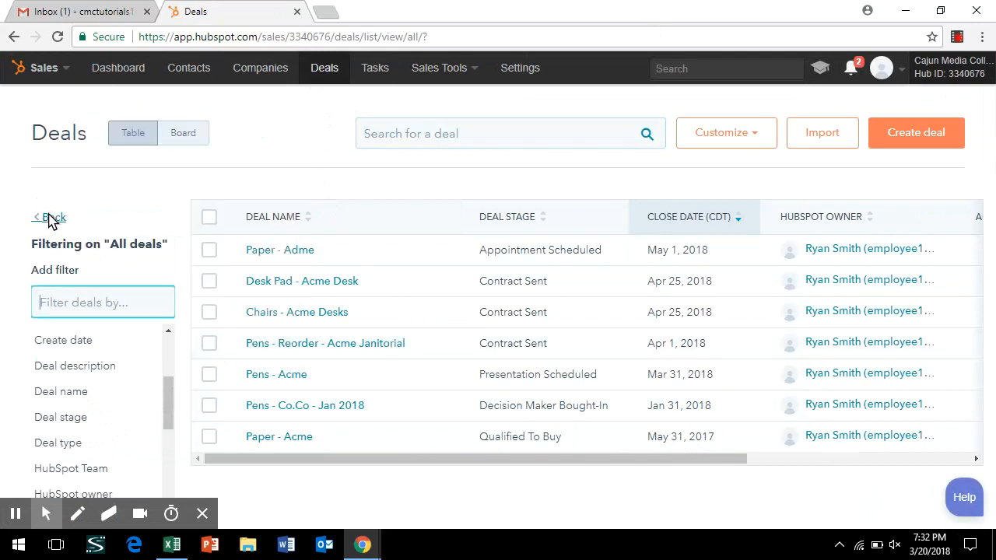
left_click(49, 220)
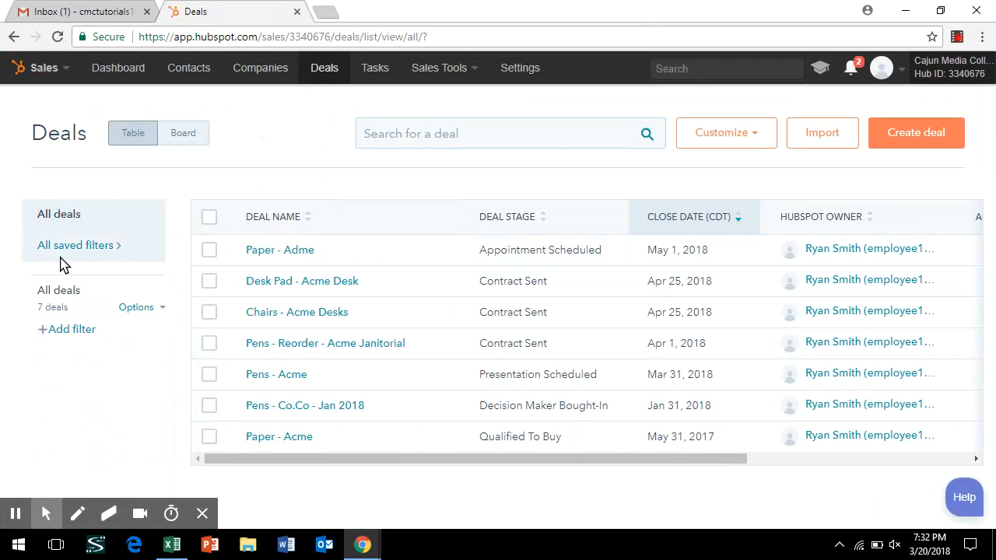
- Switch to Excel and look over the finished deals pivot table on Sheet1 and its source sheet
left_click(172, 544)
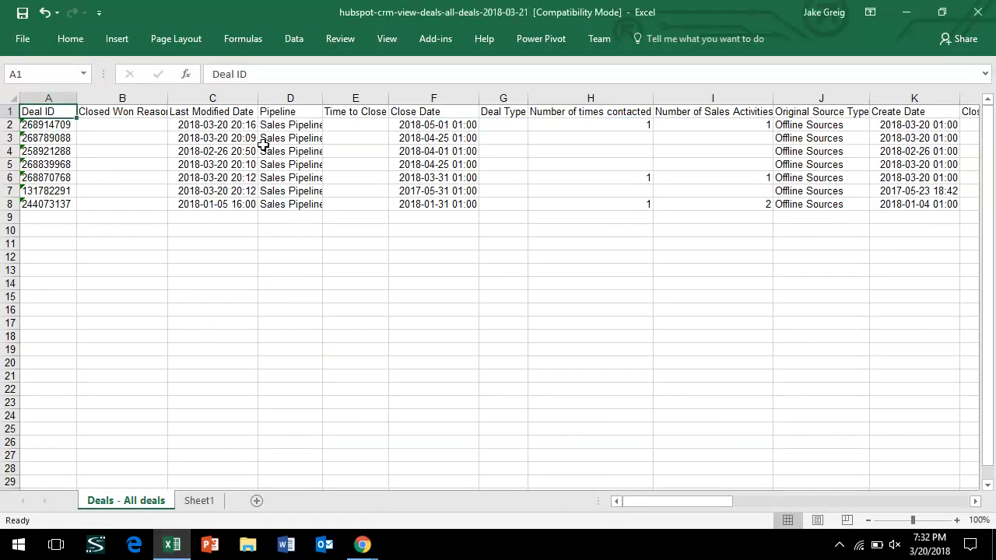
left_click(198, 502)
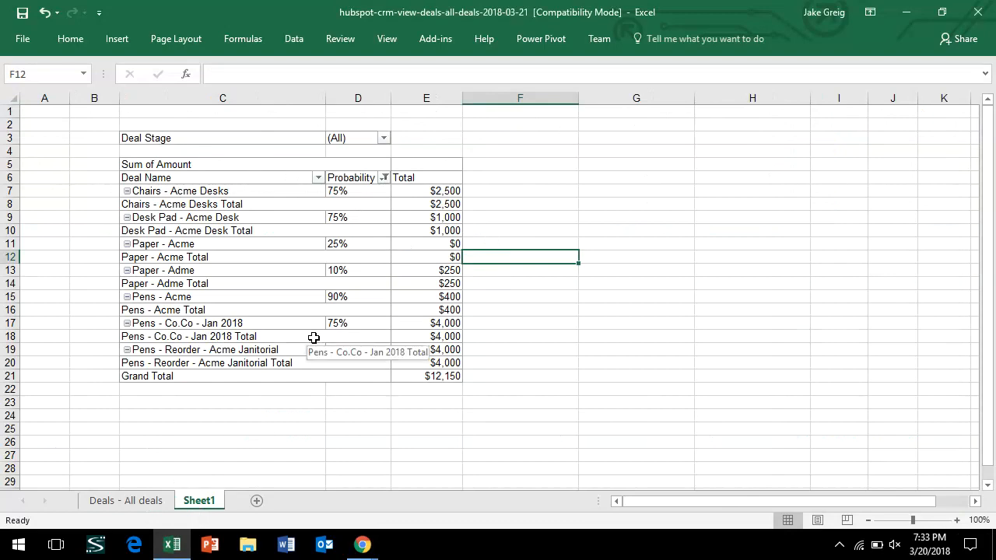
left_click(151, 502)
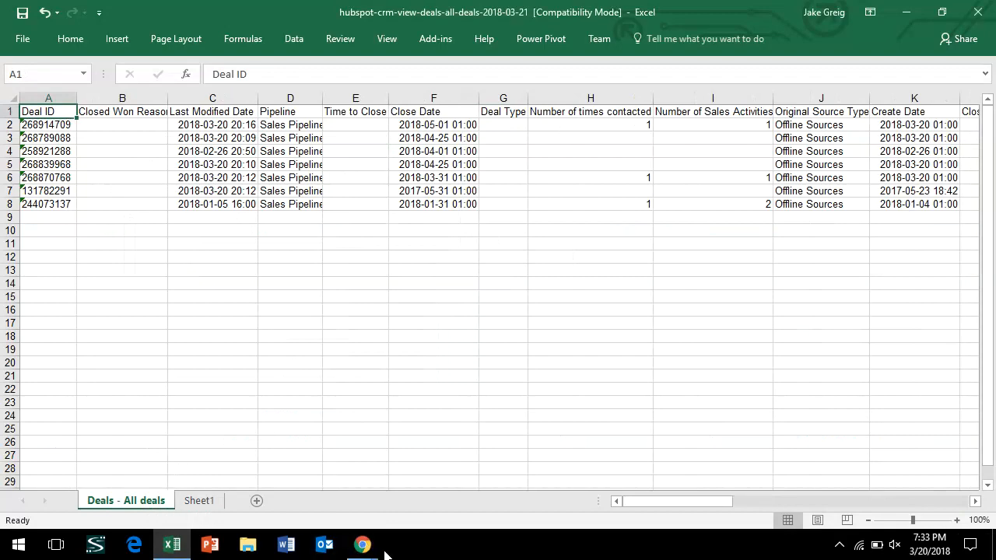
- Switch back to the HubSpot deals in Chrome and export the All deals view as XLSX with all properties included
mouse_move(364, 548)
left_click(307, 488)
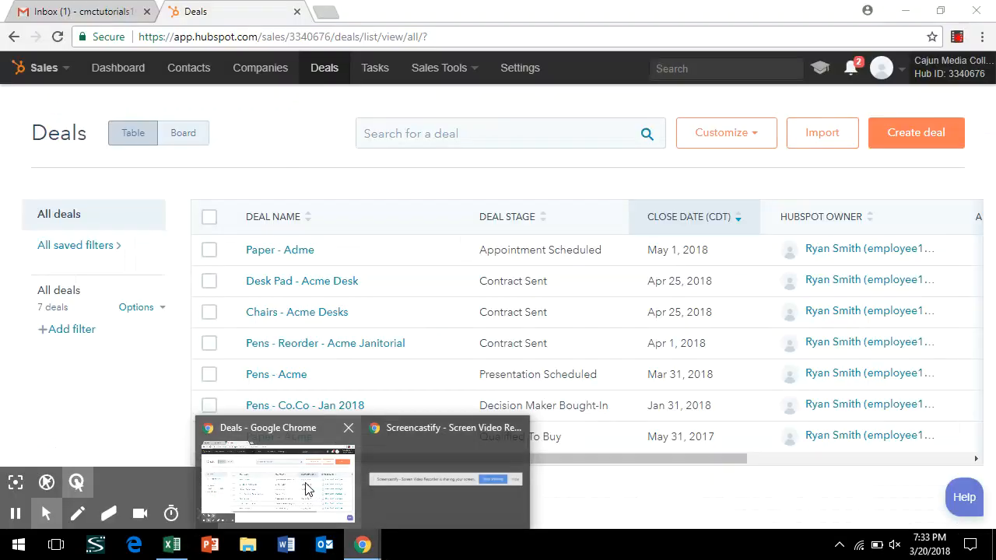
left_click(292, 153)
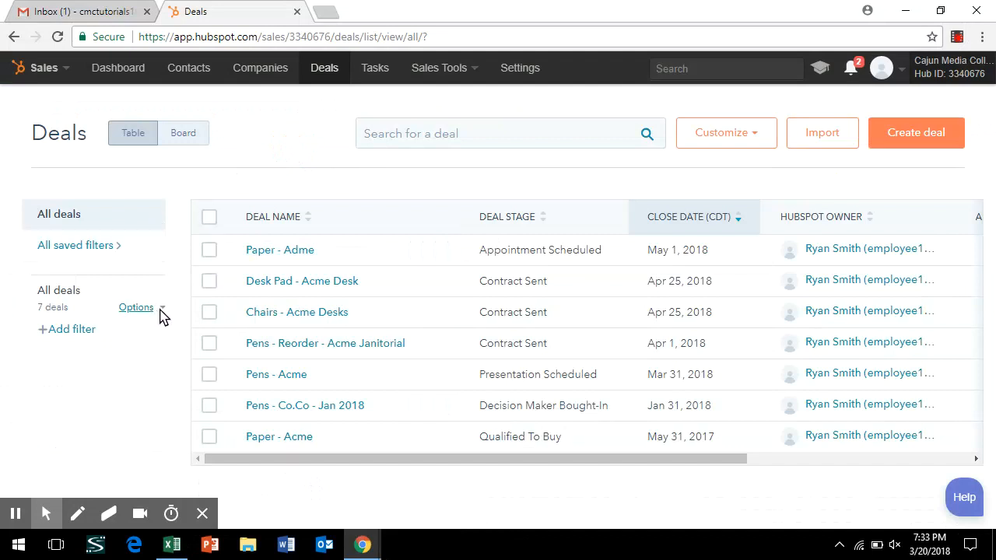
left_click(161, 312)
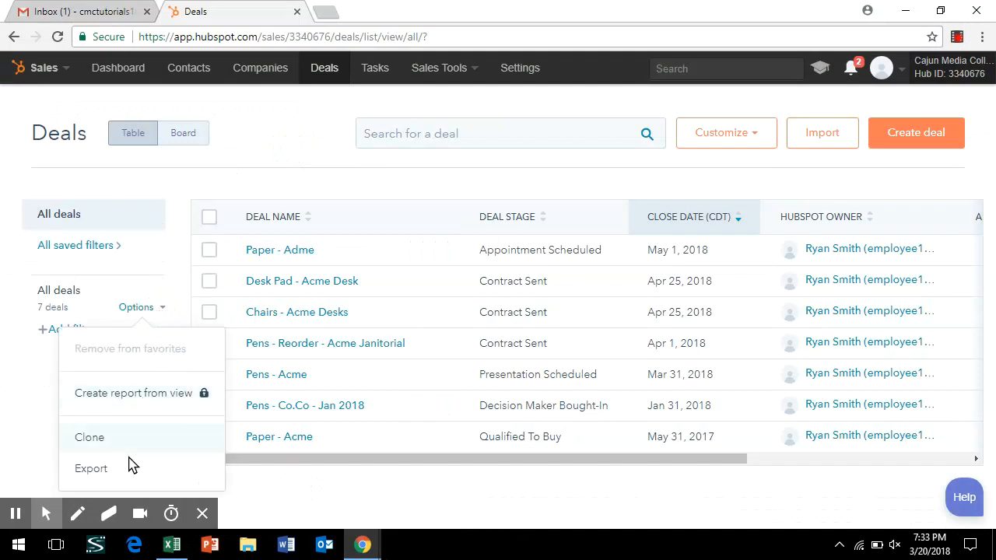
left_click(100, 471)
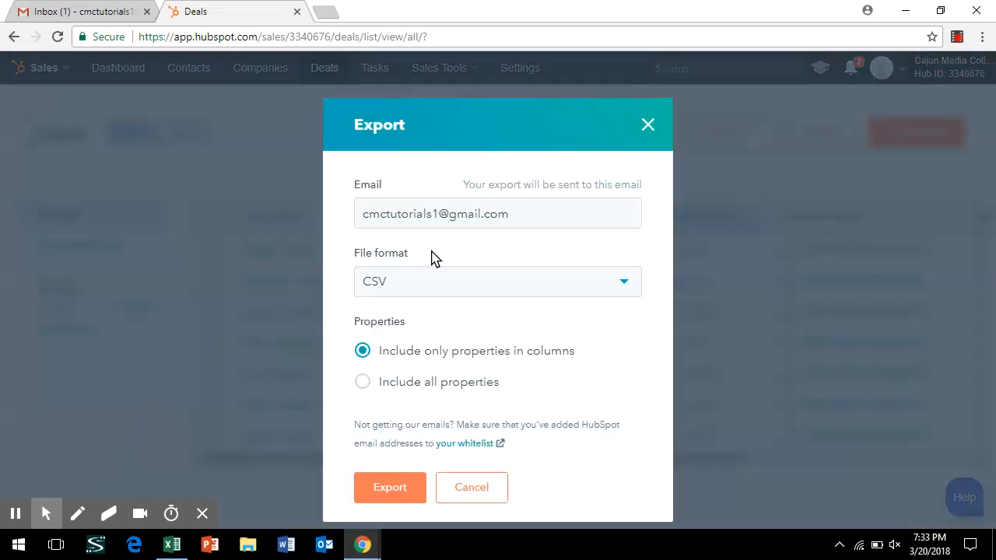
left_click(421, 287)
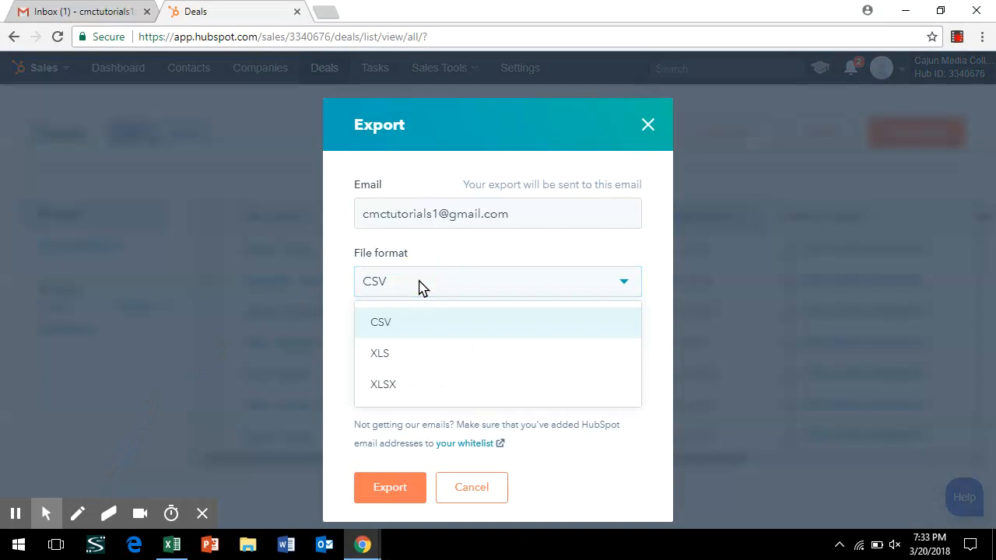
left_click(392, 389)
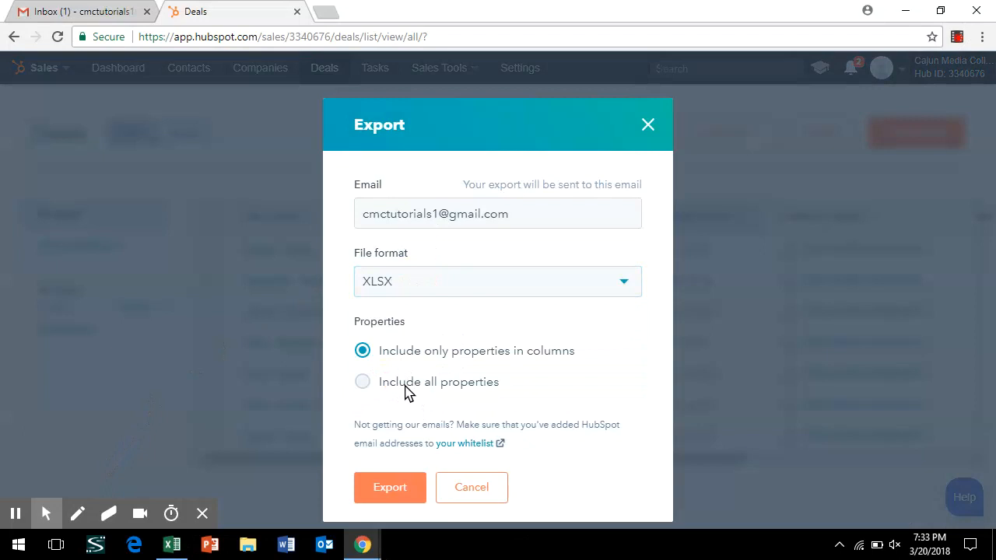
left_click(395, 387)
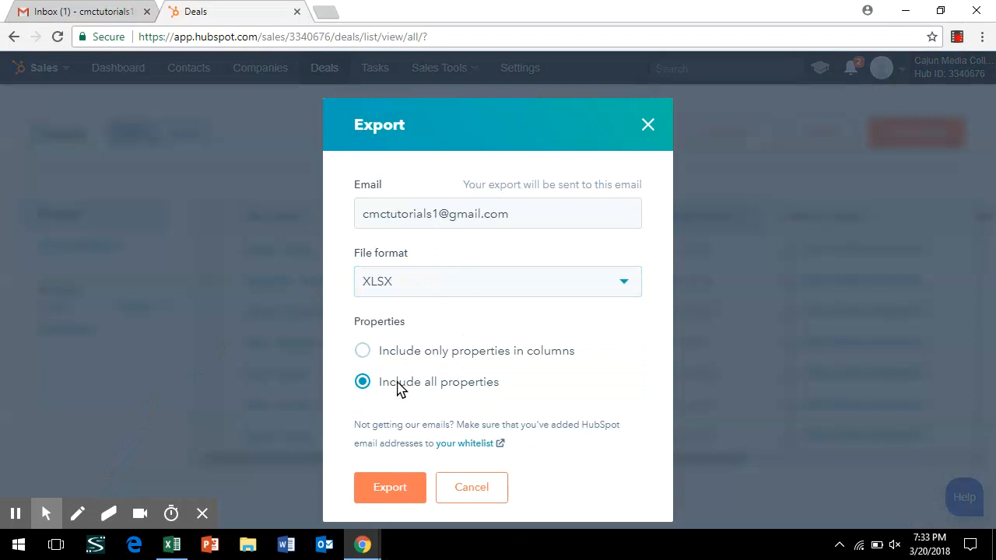
left_click(394, 491)
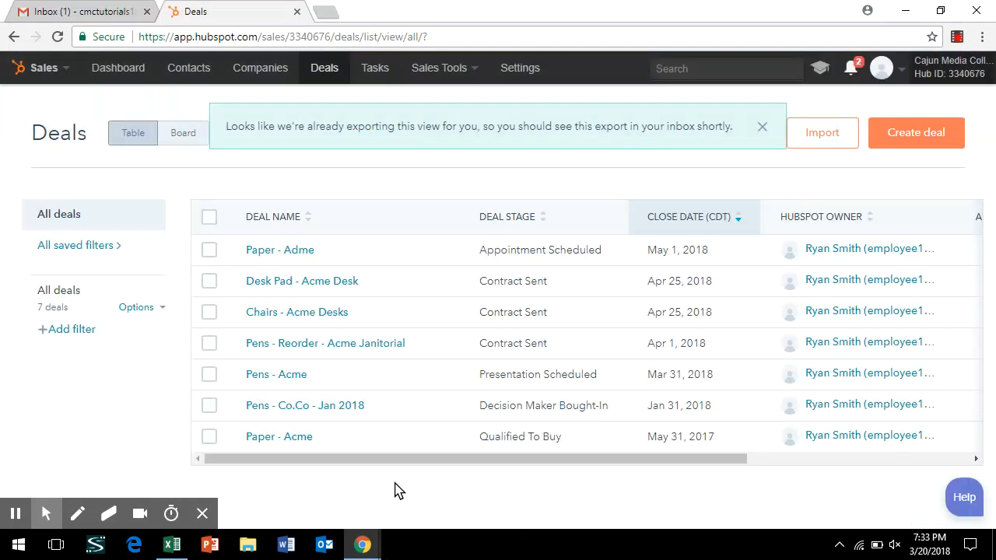
- Open the HubSpot CRM "Deals - All deals" export email in Gmail and download the exported file
left_click(71, 10)
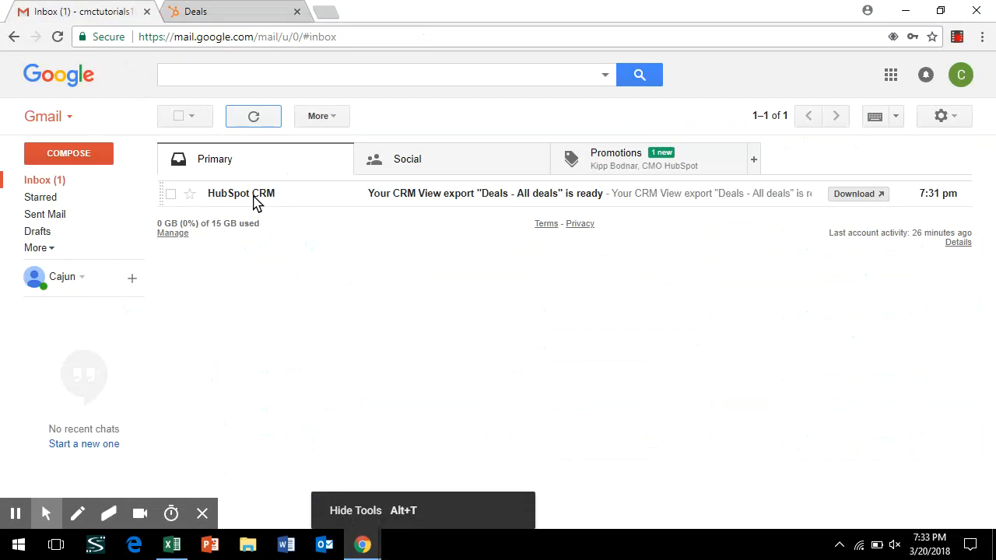
left_click(253, 194)
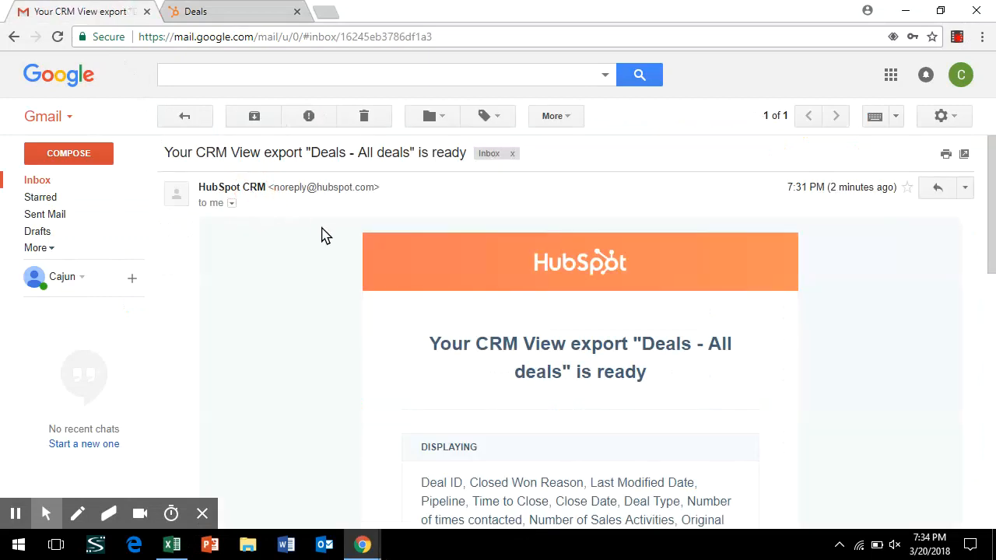
scroll(785, 407, "down", 2)
scroll(784, 407, "down", 3)
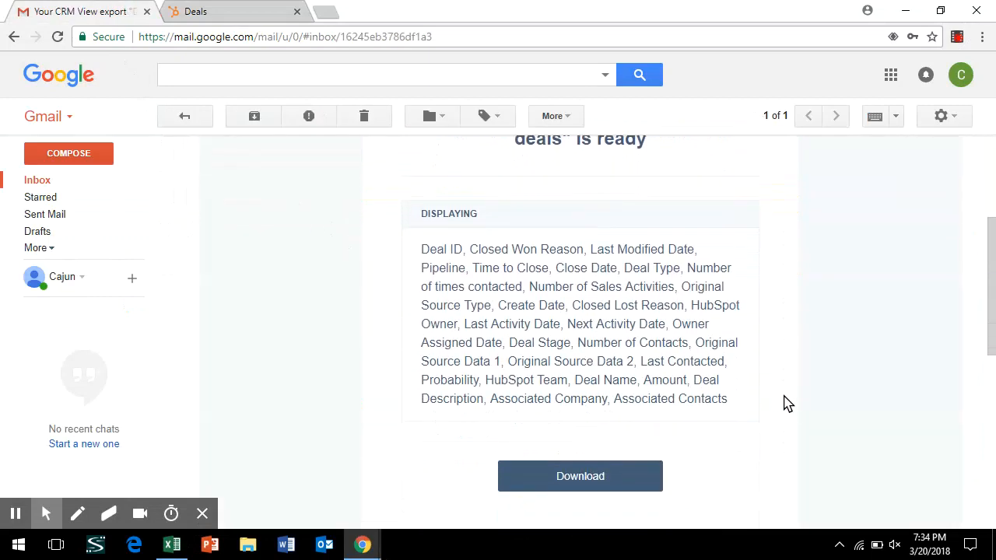
left_click(583, 398)
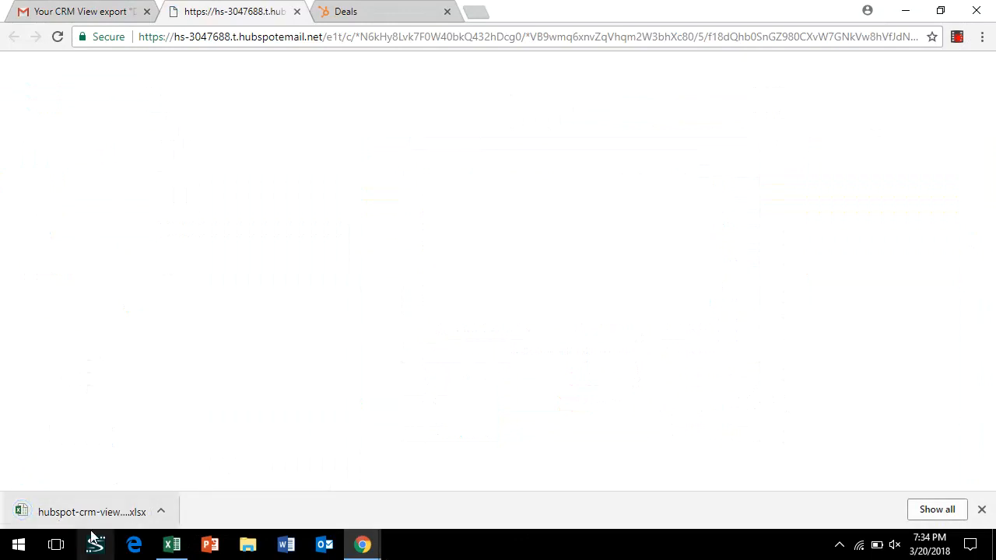
- Open the downloaded deals workbook in Excel for editing and review the exported columns through Associated Contacts
left_click(81, 510)
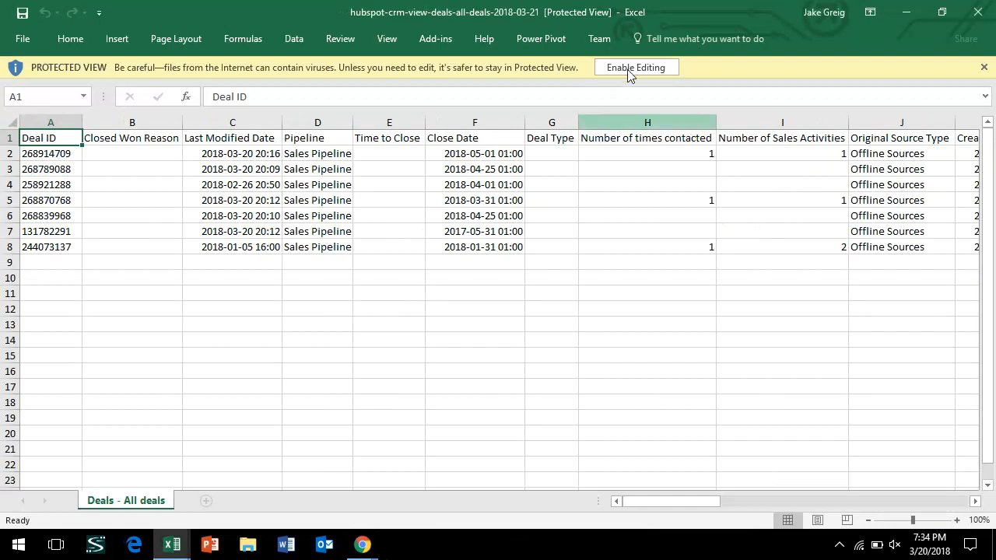
left_click(639, 68)
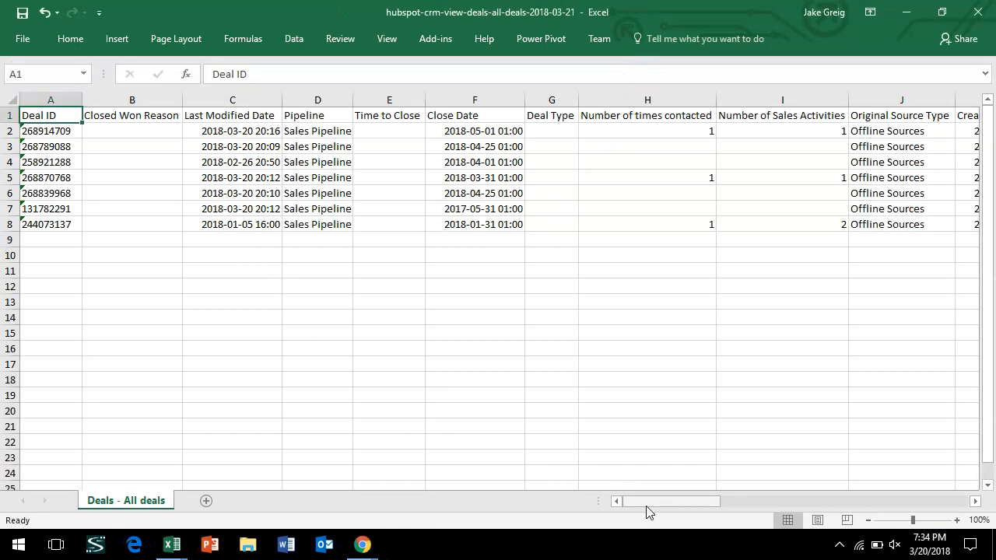
left_click_drag(641, 502, 909, 491)
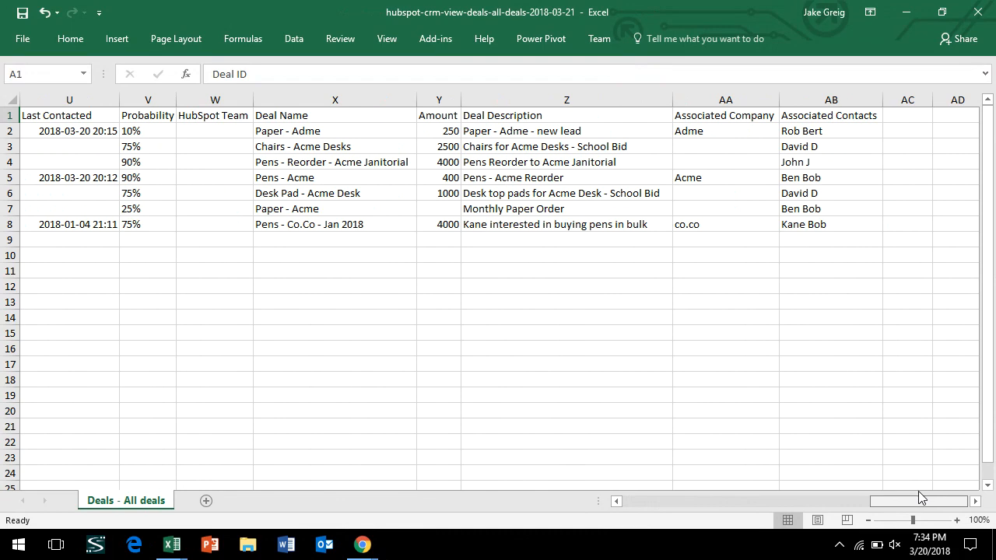
left_click_drag(911, 493, 604, 497)
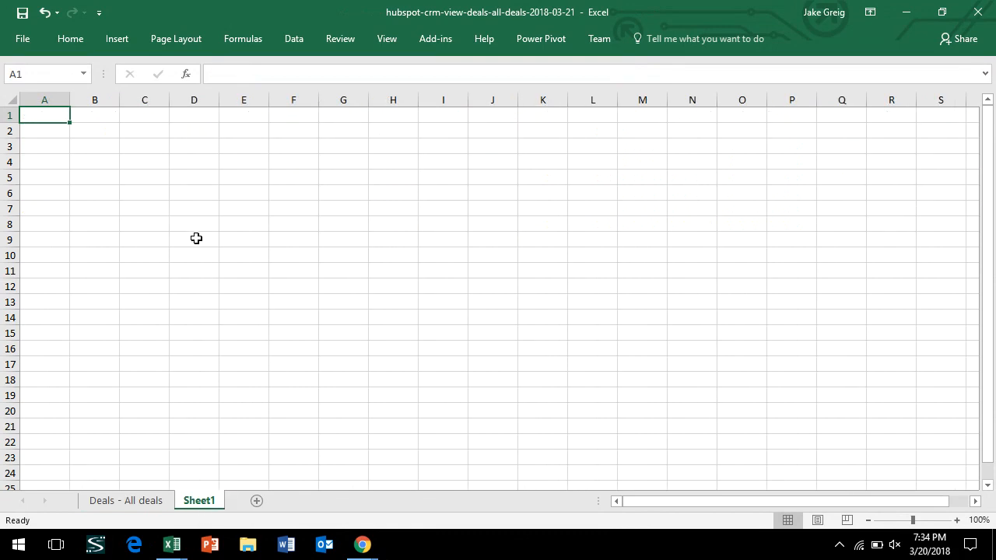
- Start a PivotTable on the blank Sheet1 and select A1:AB8 on the Deals - All deals sheet as its source range
left_click(159, 189)
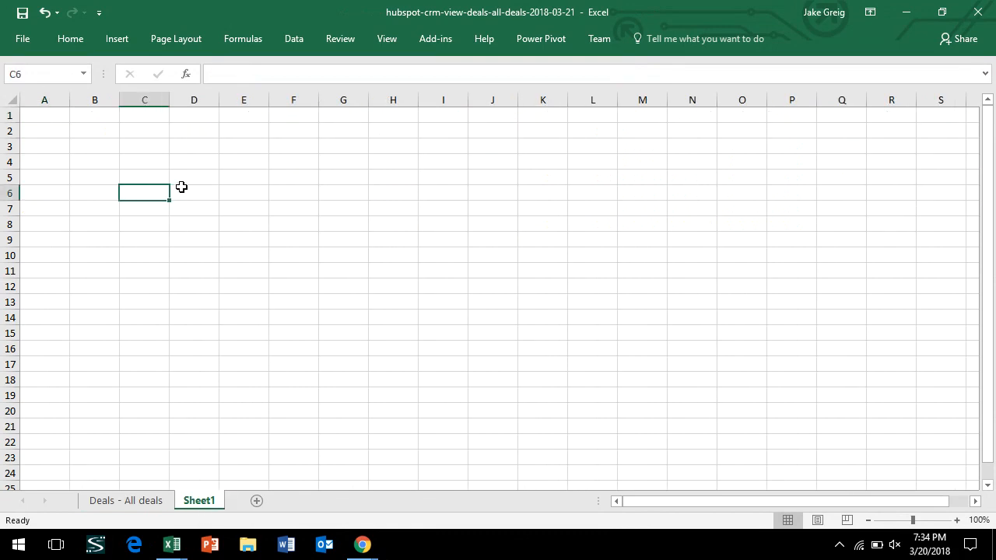
left_click(179, 190)
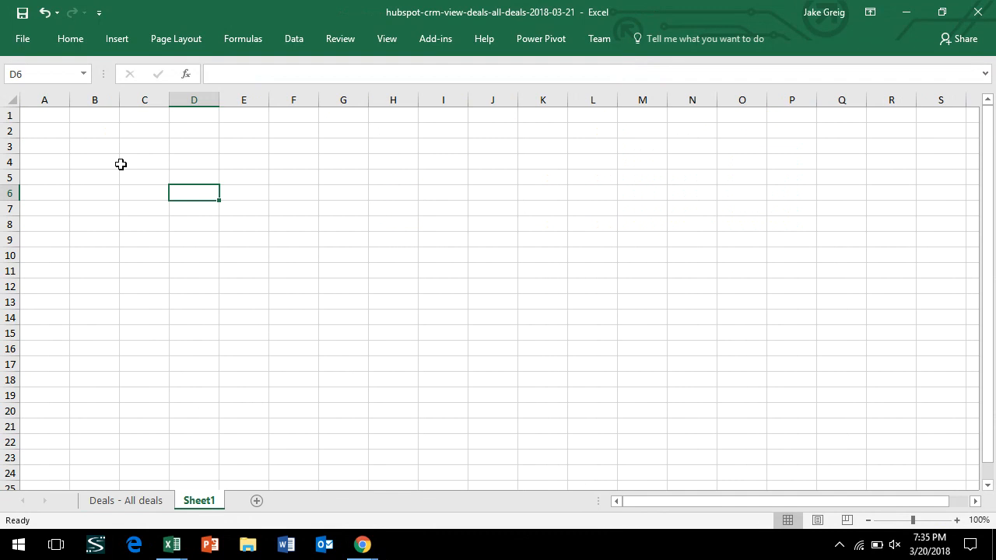
left_click(114, 39)
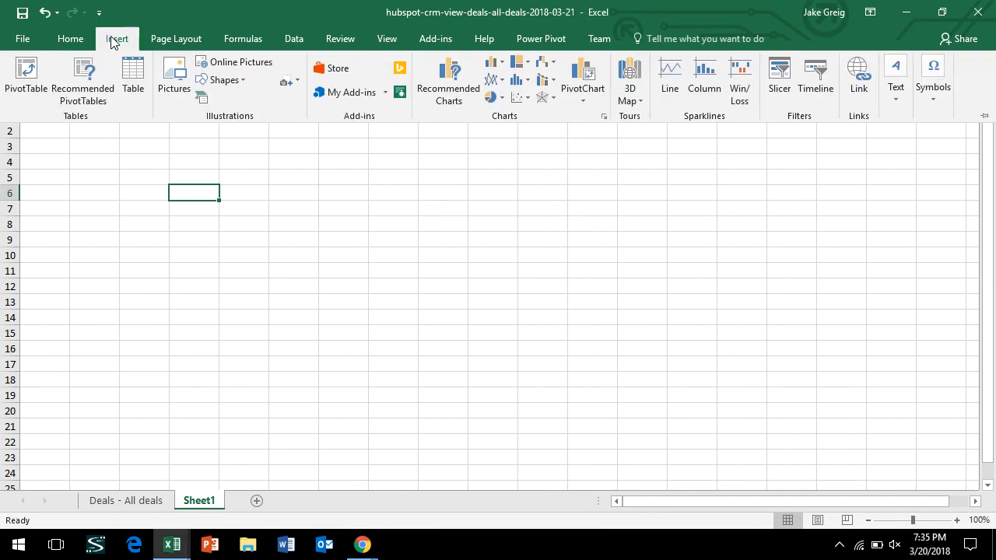
left_click(38, 91)
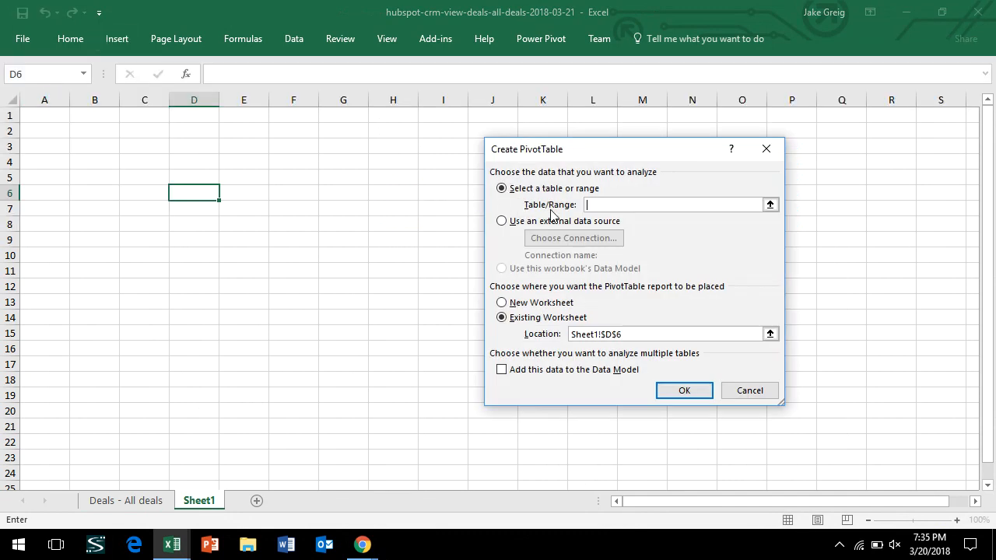
left_click(770, 205)
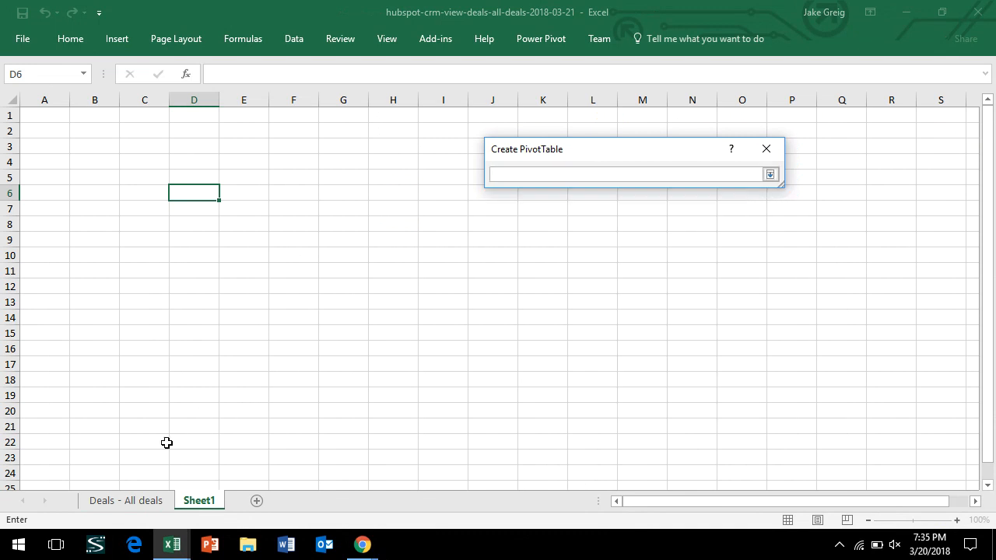
left_click(138, 506)
left_click(49, 112)
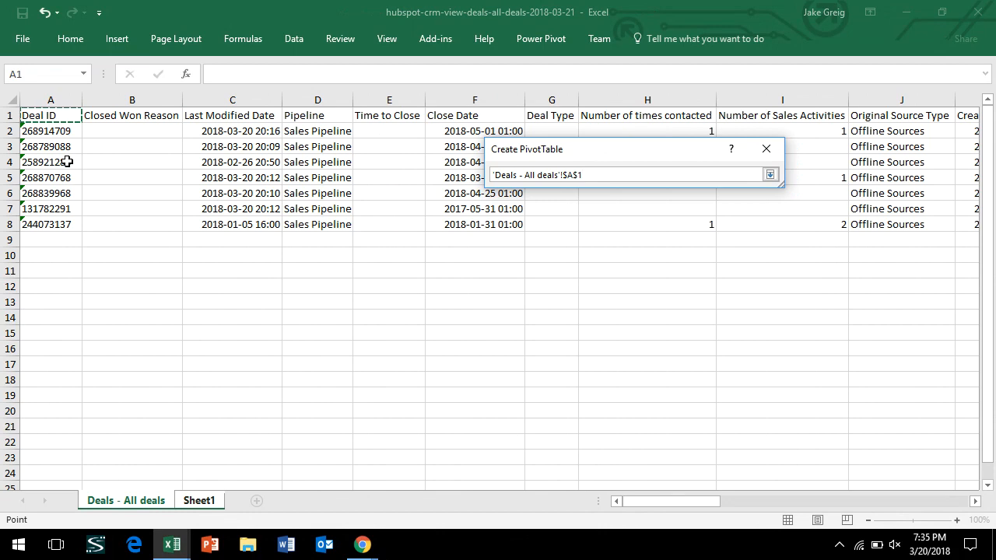
key("ctrl+shift+Right")
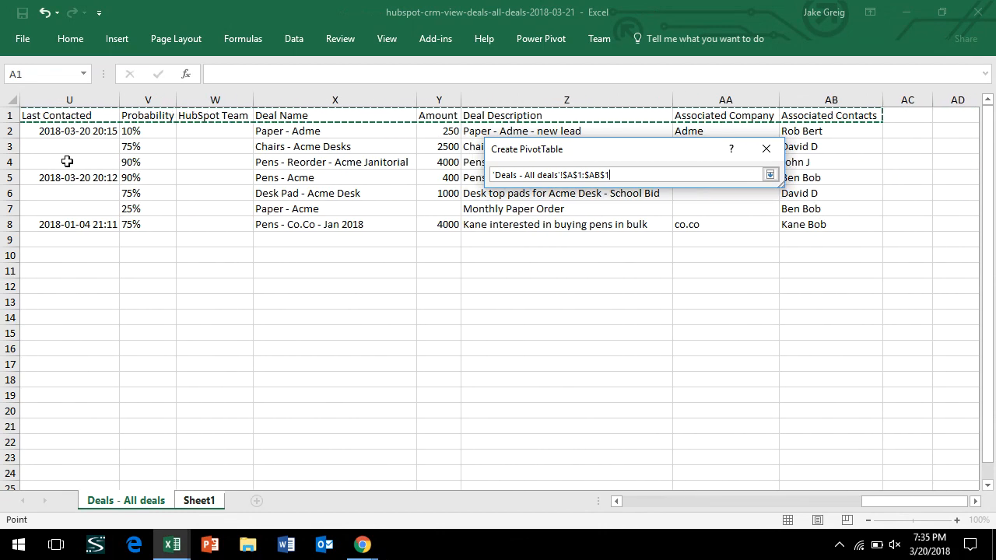
key("ctrl+shift+Down")
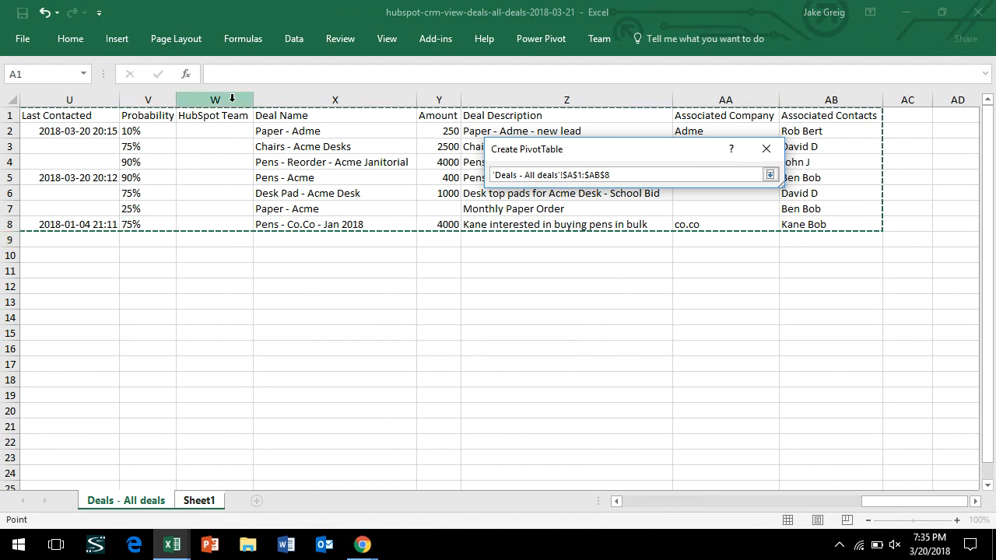
- Extend the PivotTable's source range down to row 100, making it 'Deals - All deals'!$A$1:$AB$100
left_click(612, 174)
key("BackSpace")
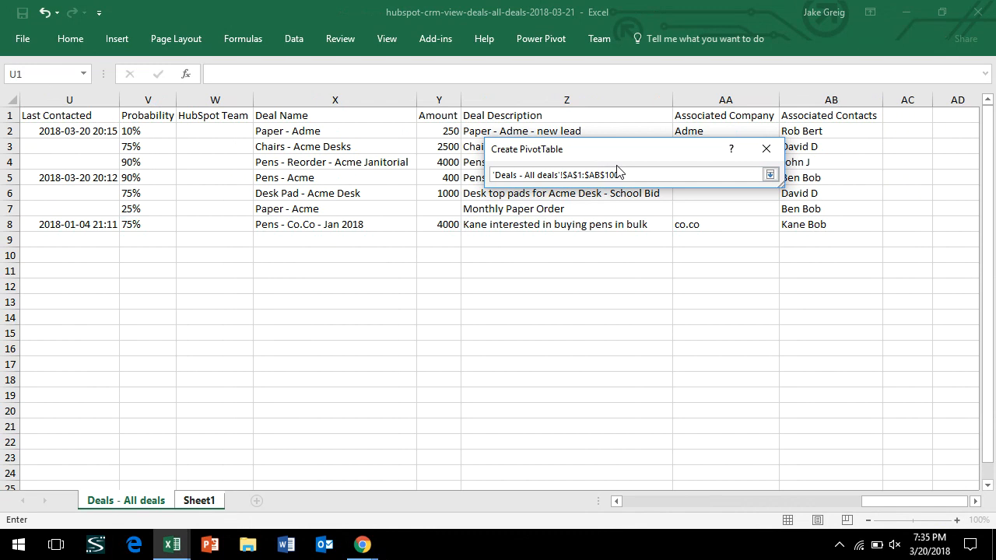
left_click(769, 175)
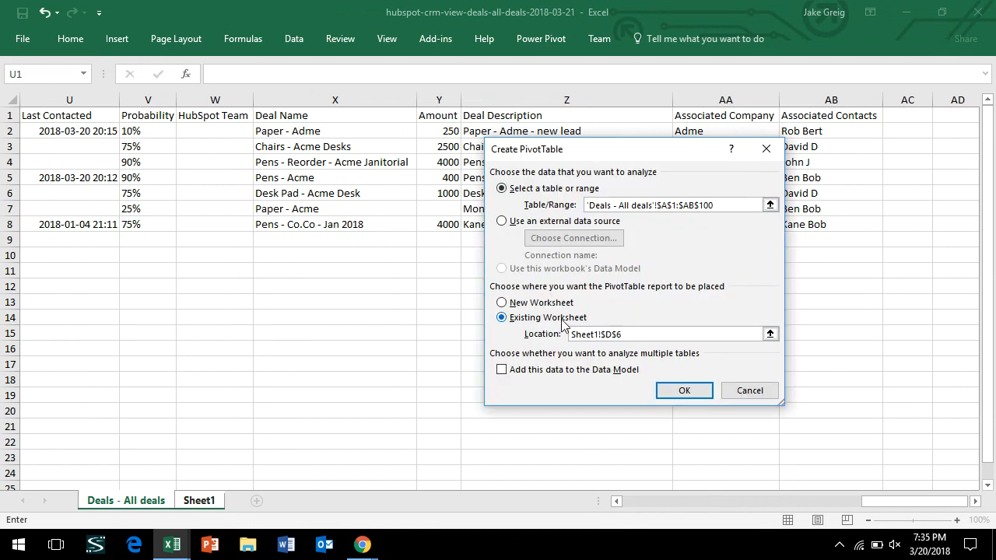
- Set the PivotTable's location to cell C5 on the existing Sheet1 worksheet
left_click(770, 334)
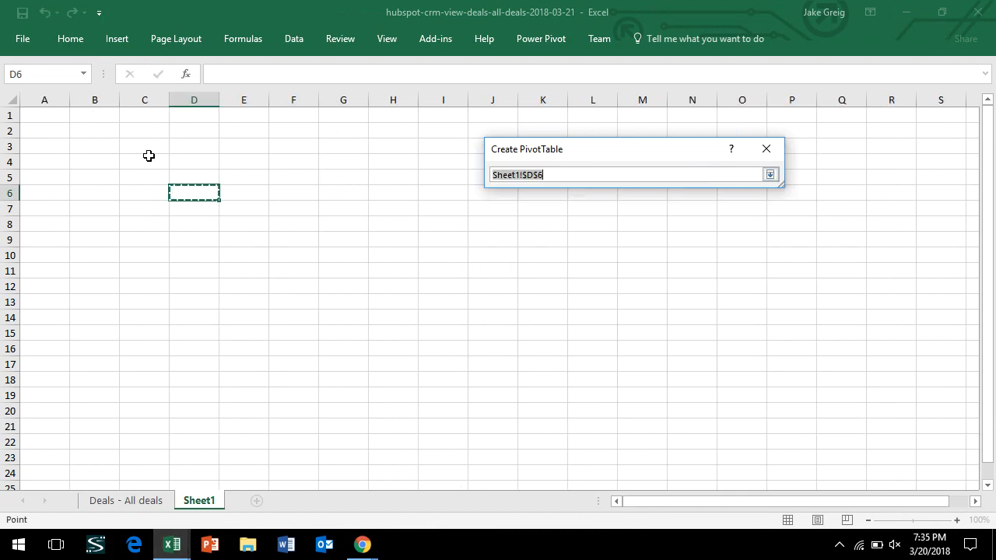
left_click(143, 178)
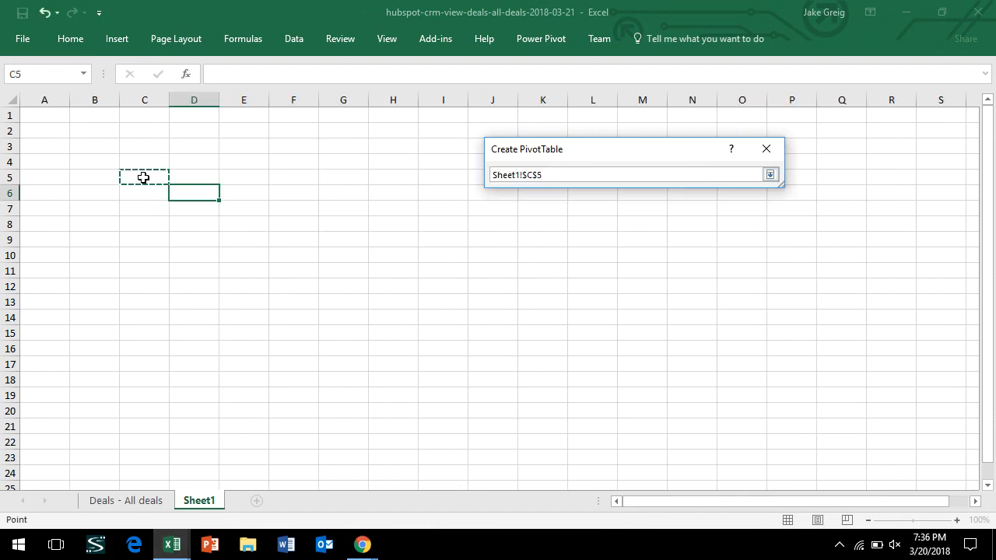
left_click(770, 176)
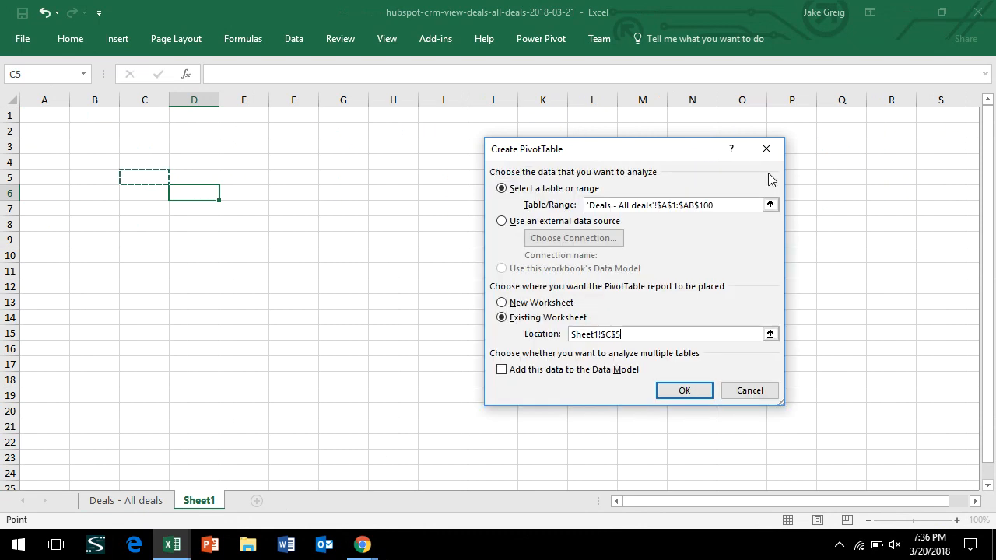
- Create the PivotTable at the chosen location and add the Deal Stage field as a report filter
left_click(679, 387)
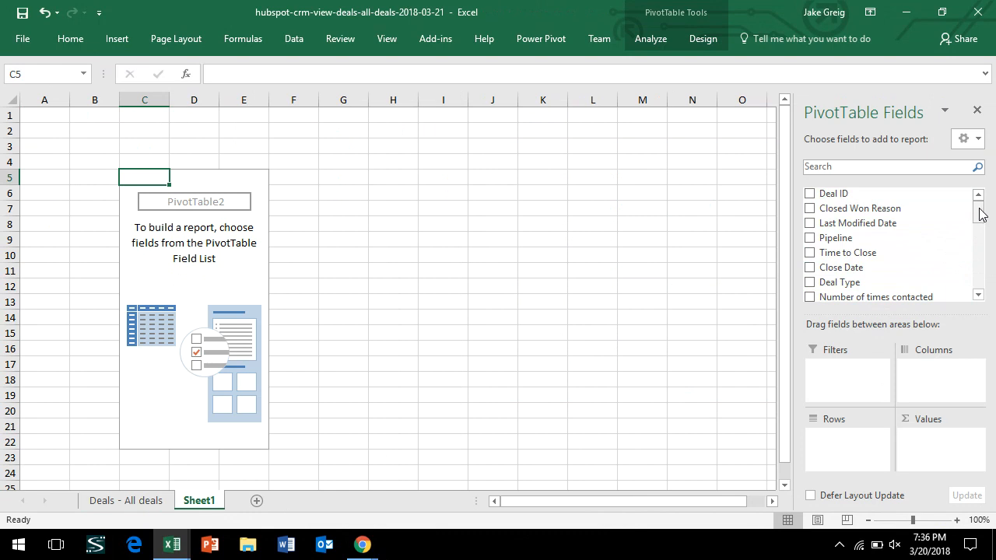
left_click_drag(979, 214, 978, 250)
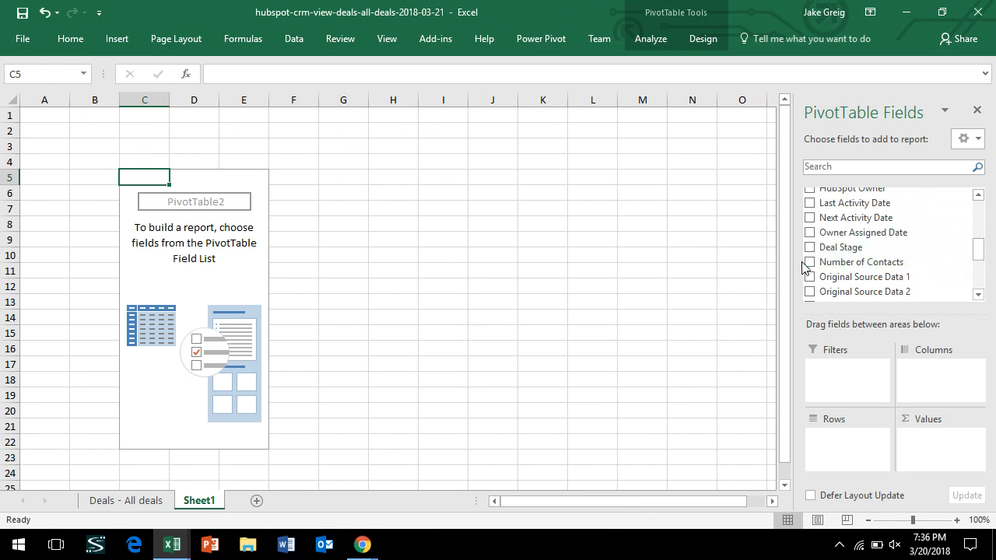
left_click_drag(849, 247, 849, 373)
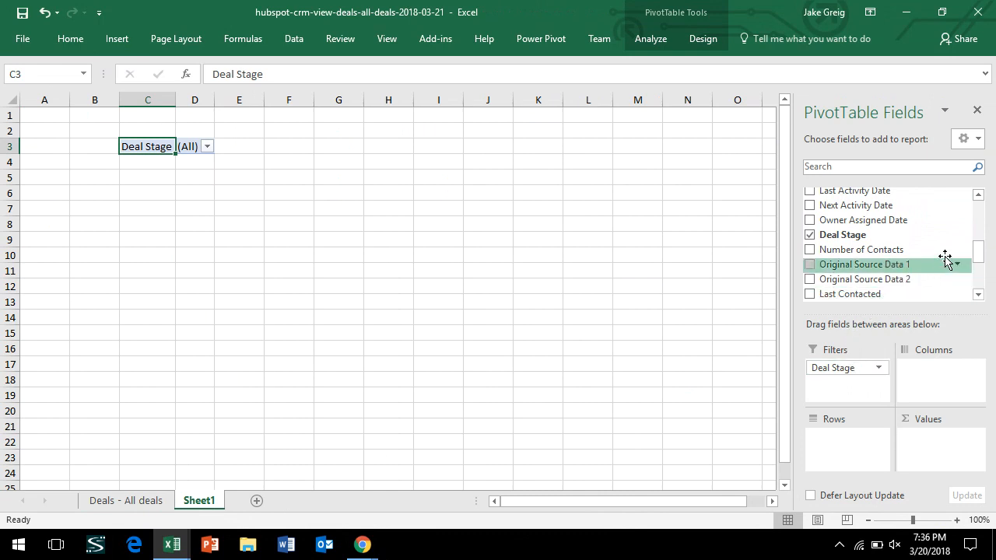
- Add Deal Name as the PivotTable's row field and nest Probability beneath it
mouse_move(981, 258)
left_mouse_down()
mouse_move(978, 218)
mouse_move(979, 277)
mouse_move(968, 273)
left_mouse_up()
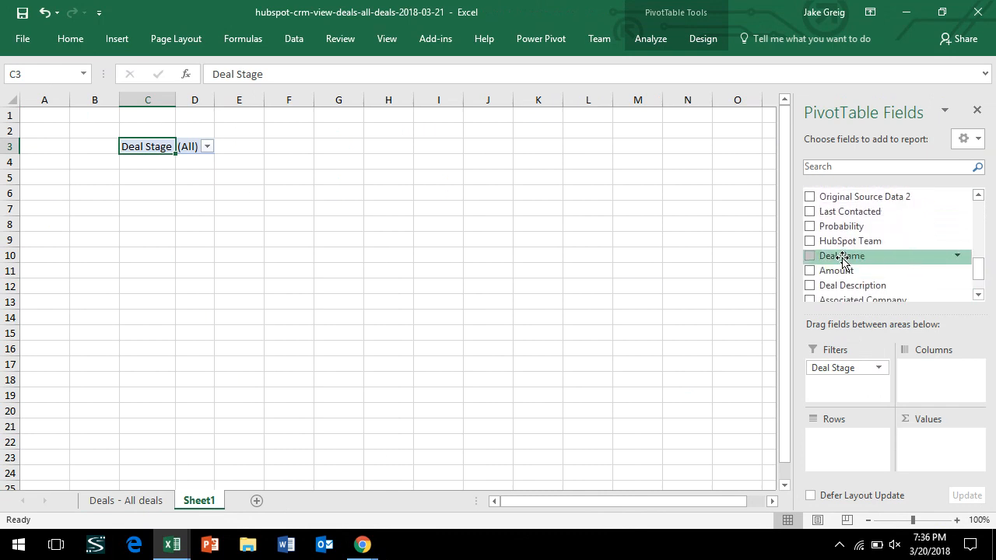
left_click_drag(842, 260, 847, 441)
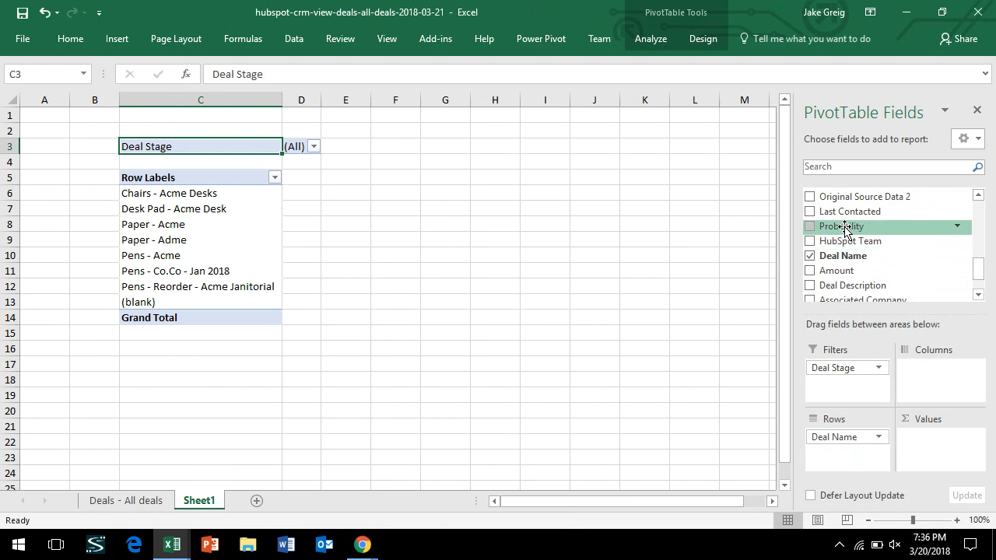
left_click_drag(845, 230, 847, 459)
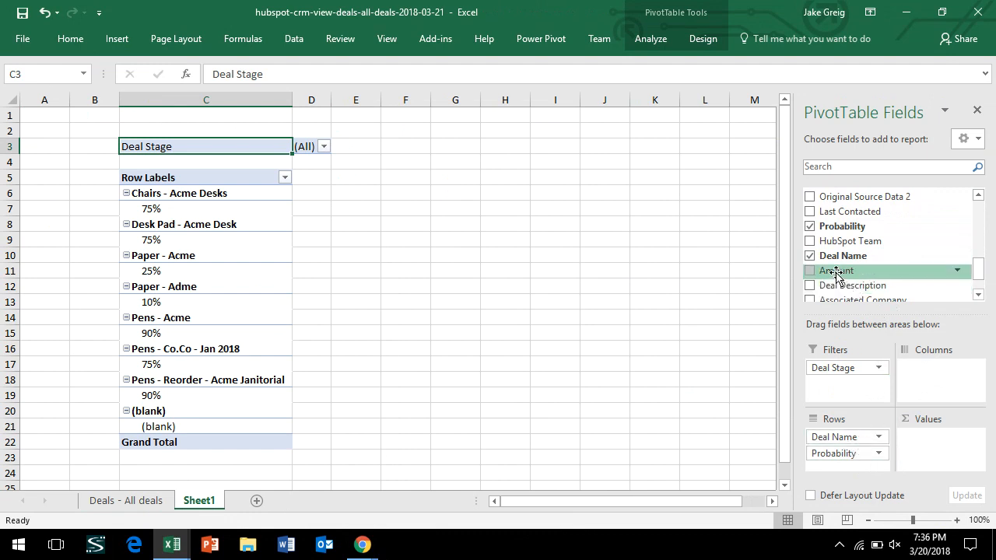
- Add Amount to the PivotTable's values and summarize it by Sum
left_click_drag(829, 270, 931, 439)
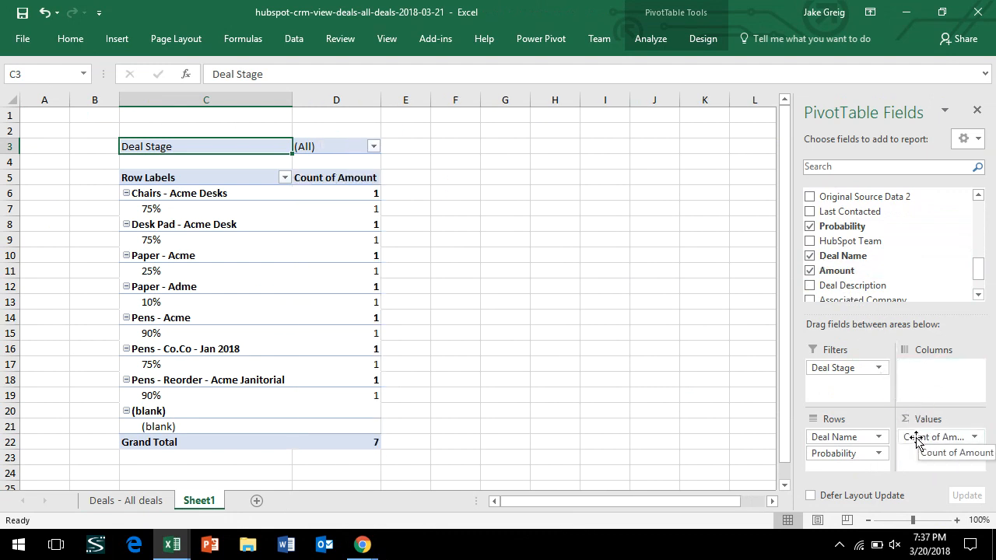
left_click(919, 436)
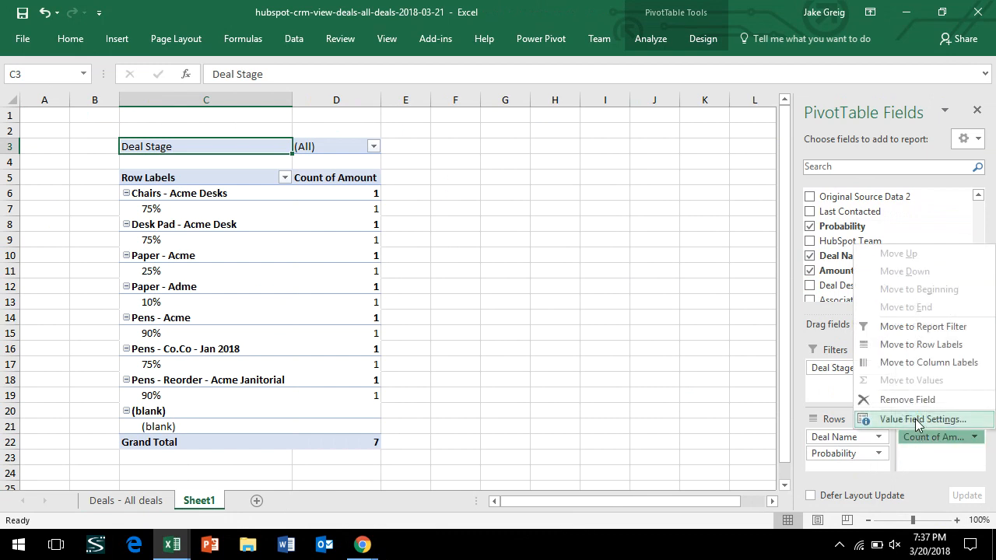
left_click(915, 419)
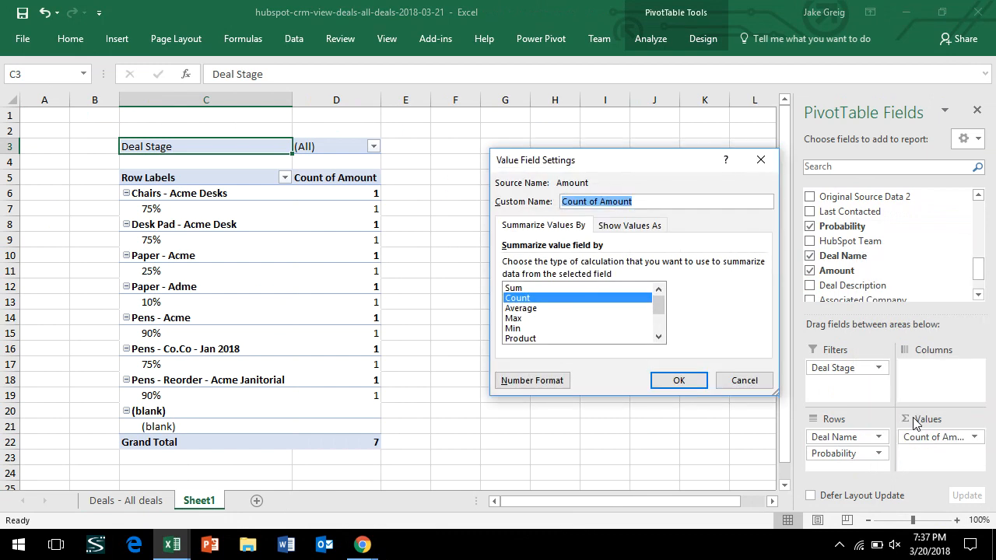
left_click(520, 288)
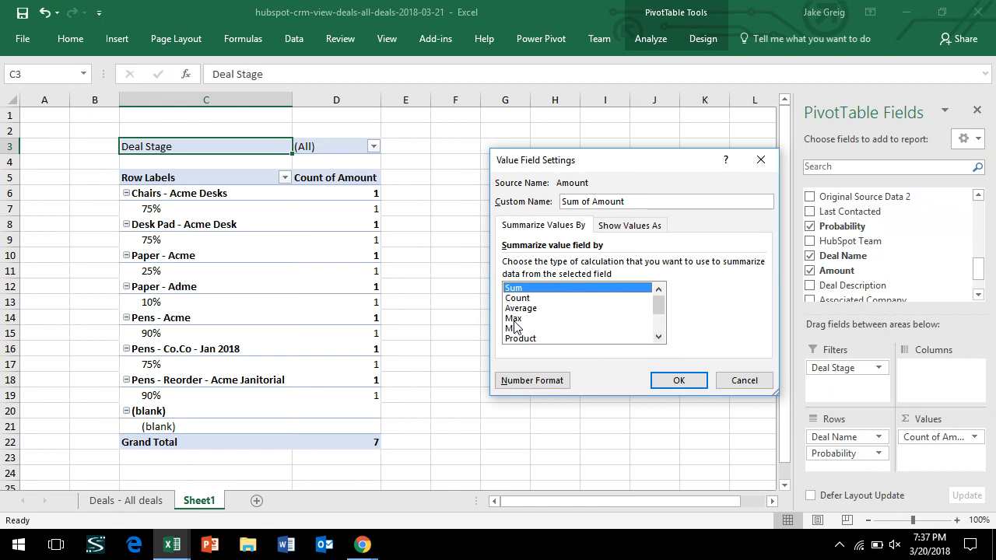
left_click(678, 380)
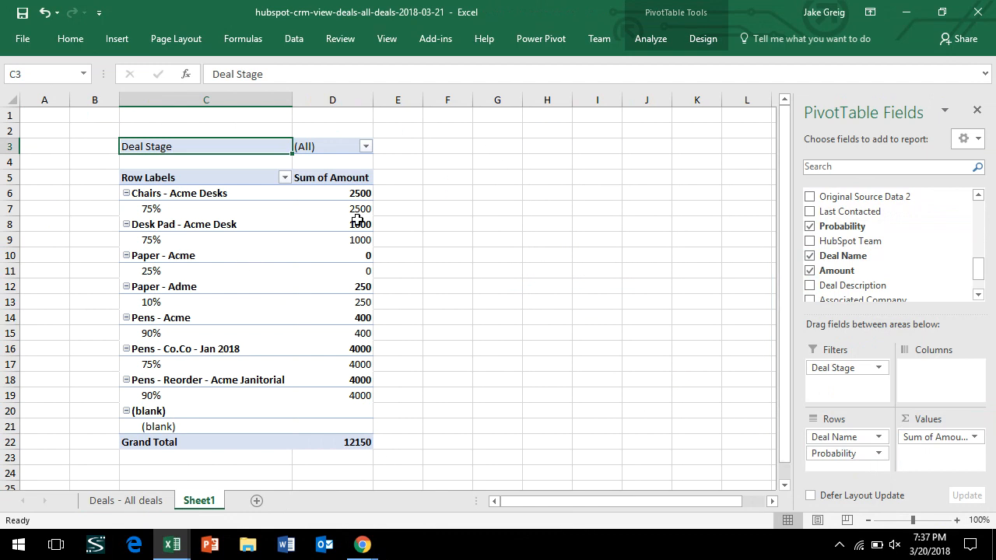
left_click(419, 196)
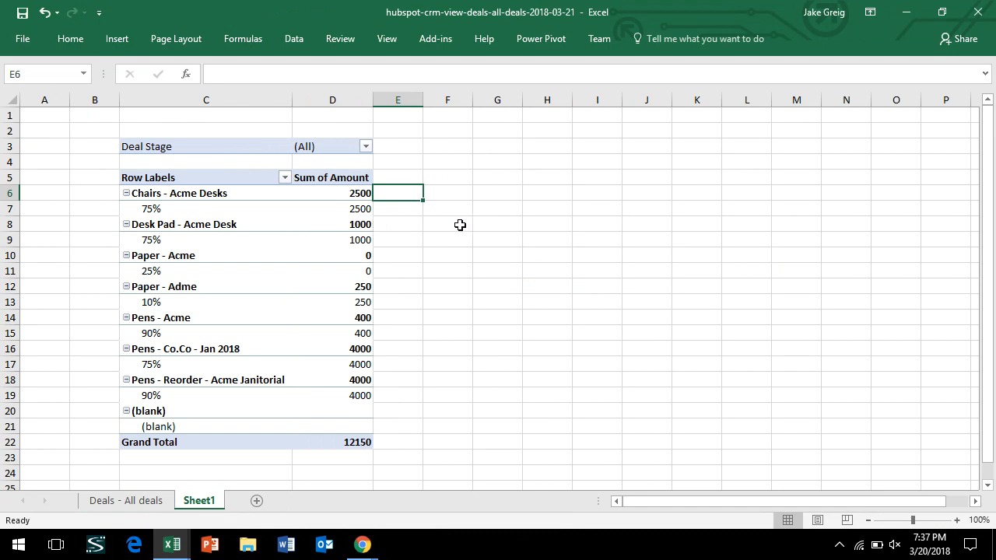
- Allow multiple items in the Deal Stage report filter and exclude the (blank) stage
mouse_move(330, 201)
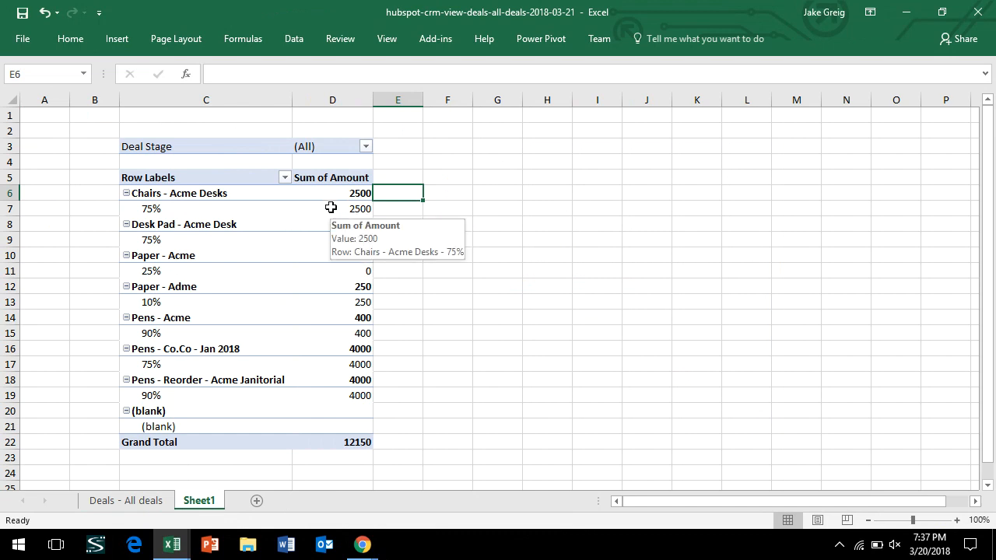
mouse_move(327, 239)
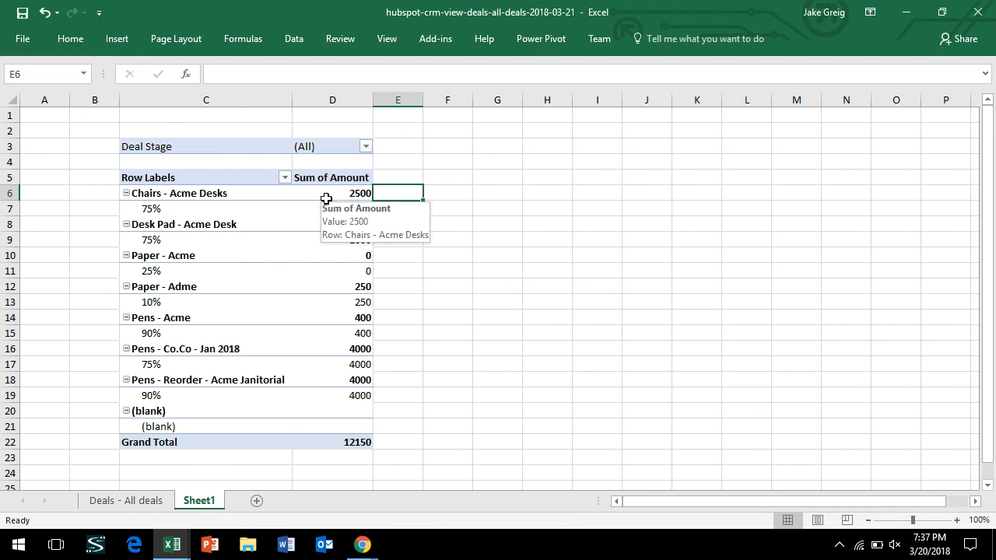
left_click(365, 148)
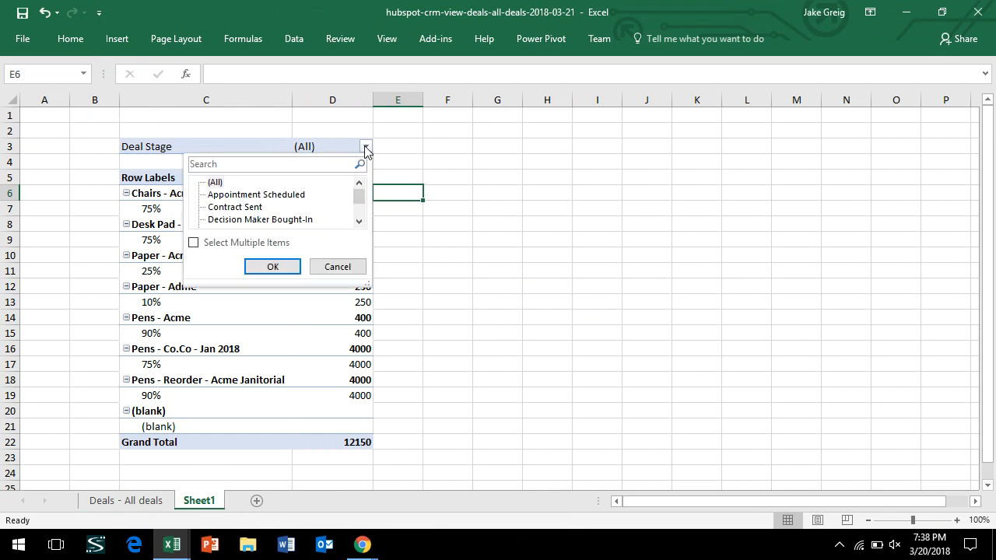
left_click(196, 245)
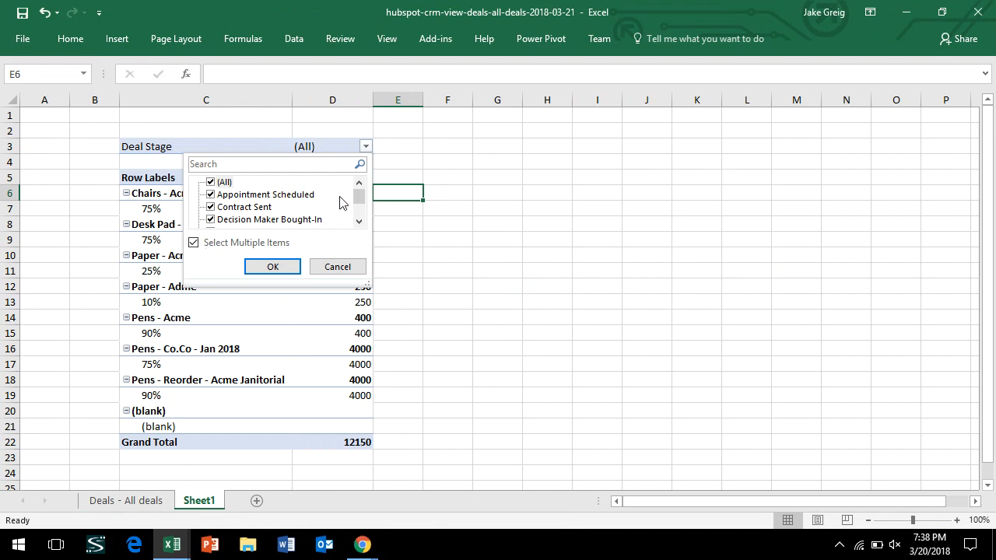
left_click_drag(363, 195, 358, 207)
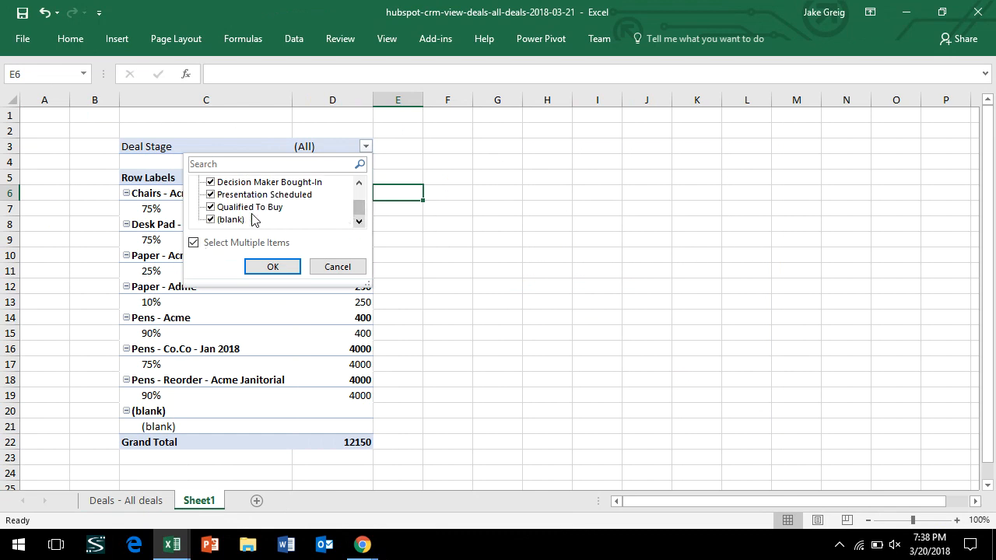
left_click(210, 221)
left_click(250, 269)
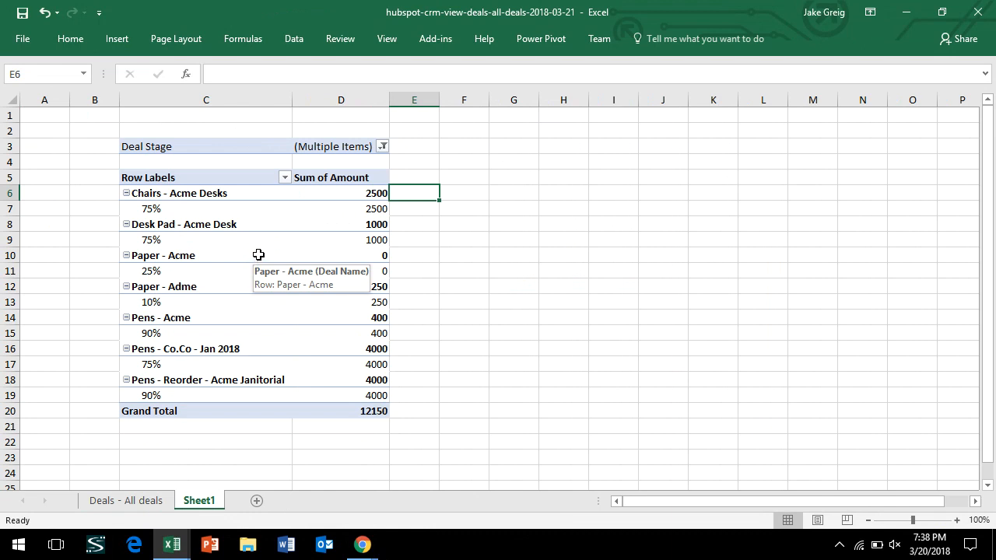
- Filter the row labels by Deal Name to exclude the (blank) entry
left_click(285, 178)
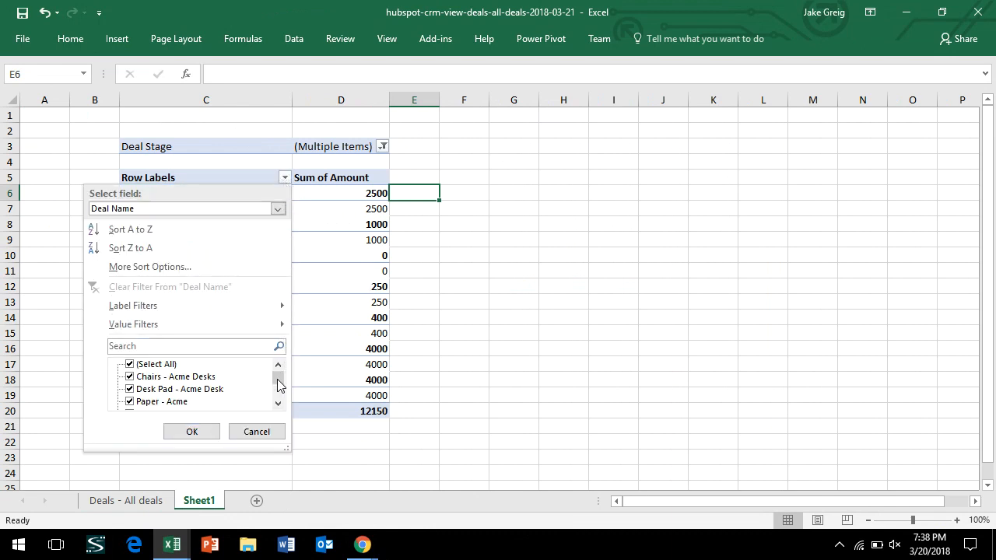
left_click_drag(275, 378, 278, 405)
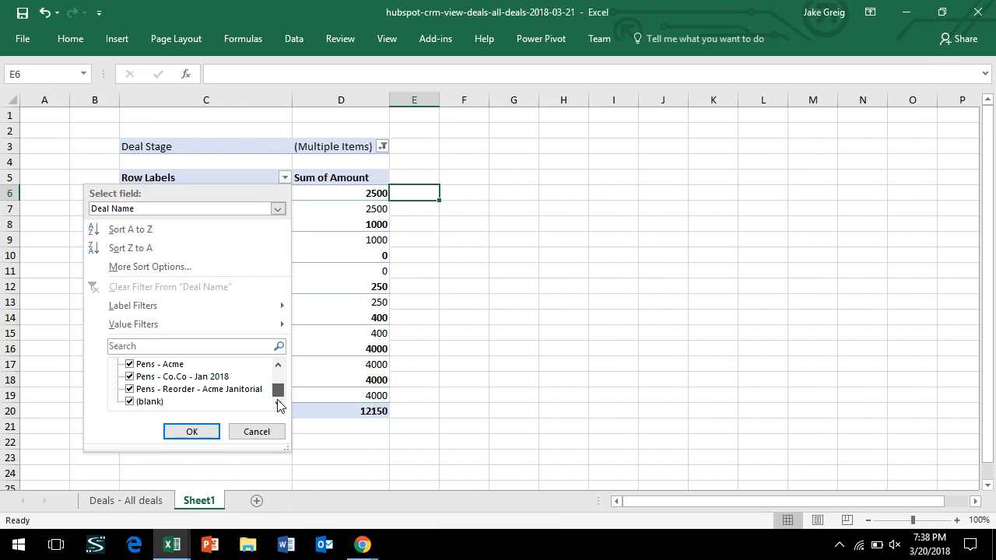
left_click(129, 401)
left_click(190, 431)
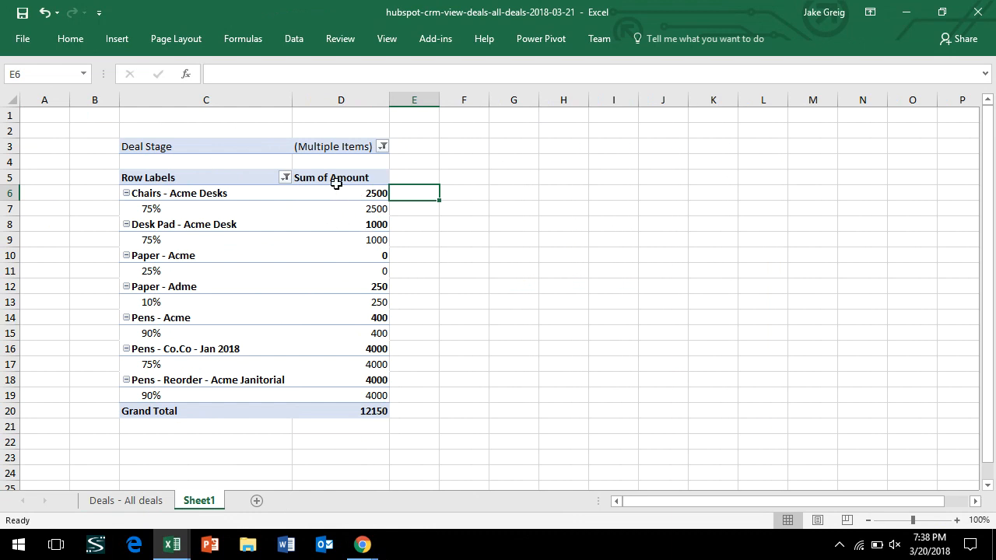
- Format the Sum of Amount values, including the grand total, as Currency with no decimal places
left_click_drag(358, 191, 387, 411)
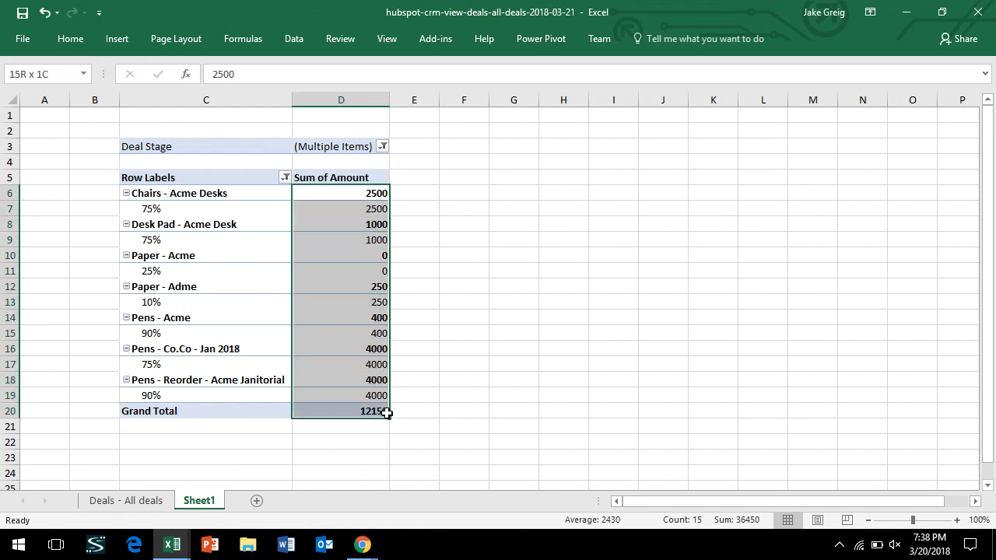
left_click(69, 39)
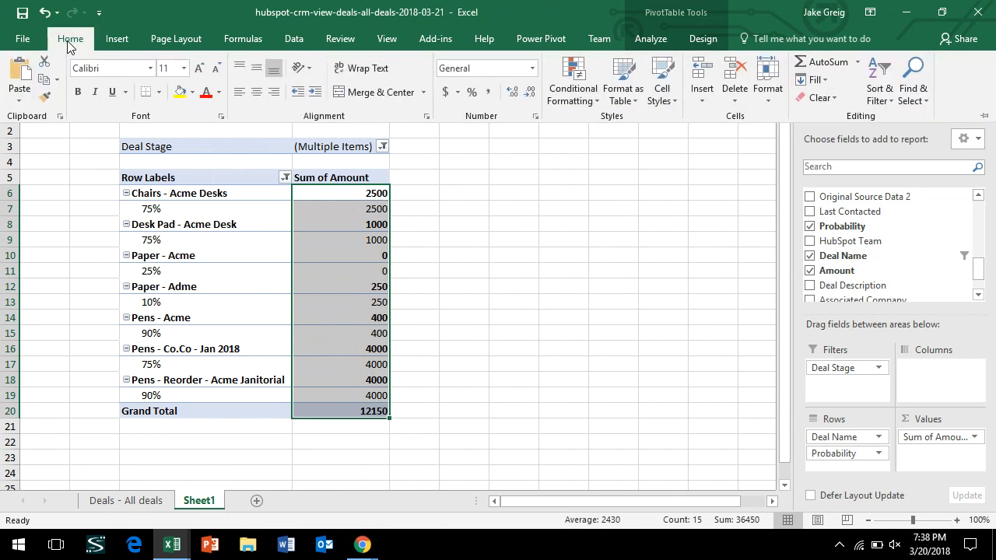
left_click(532, 70)
left_click(511, 167)
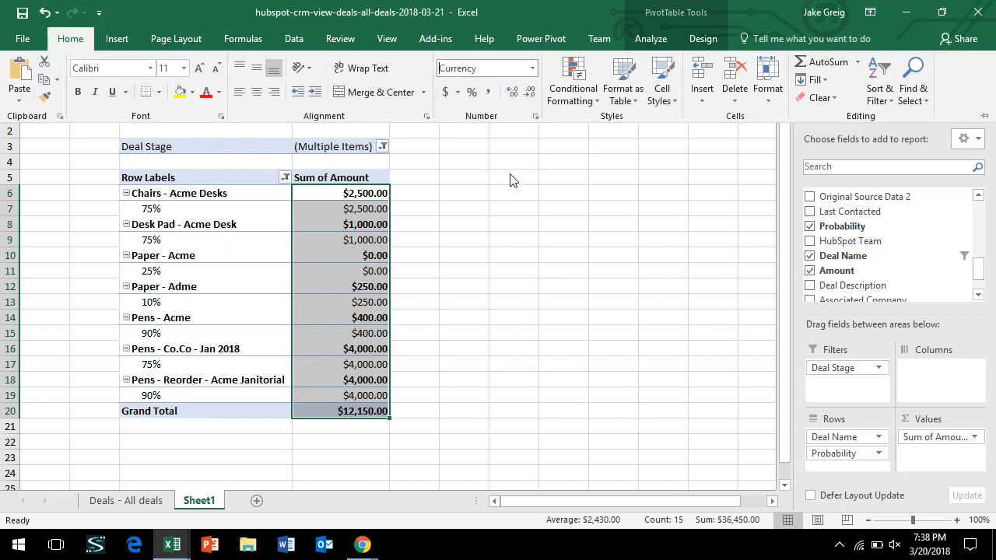
left_click(530, 92)
left_click(529, 92)
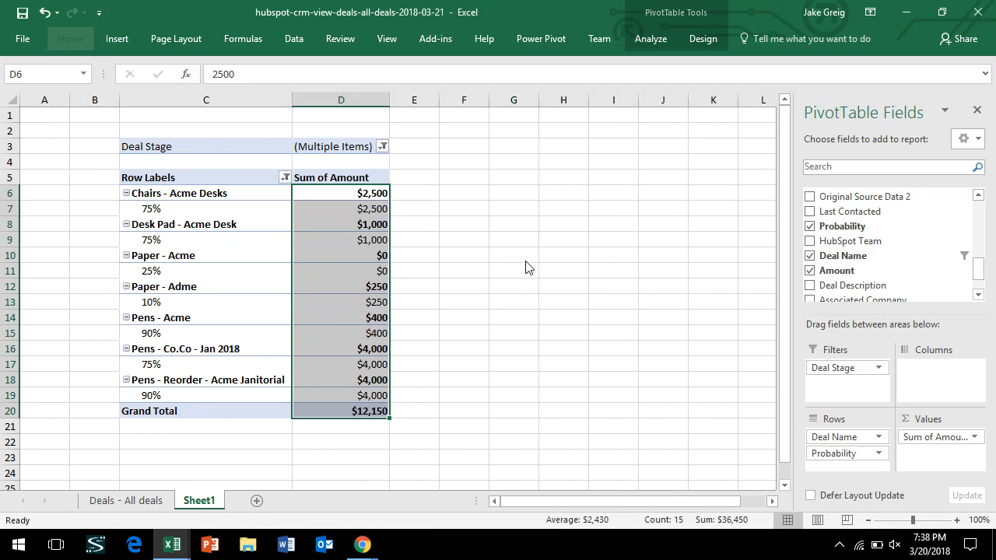
left_click(570, 212)
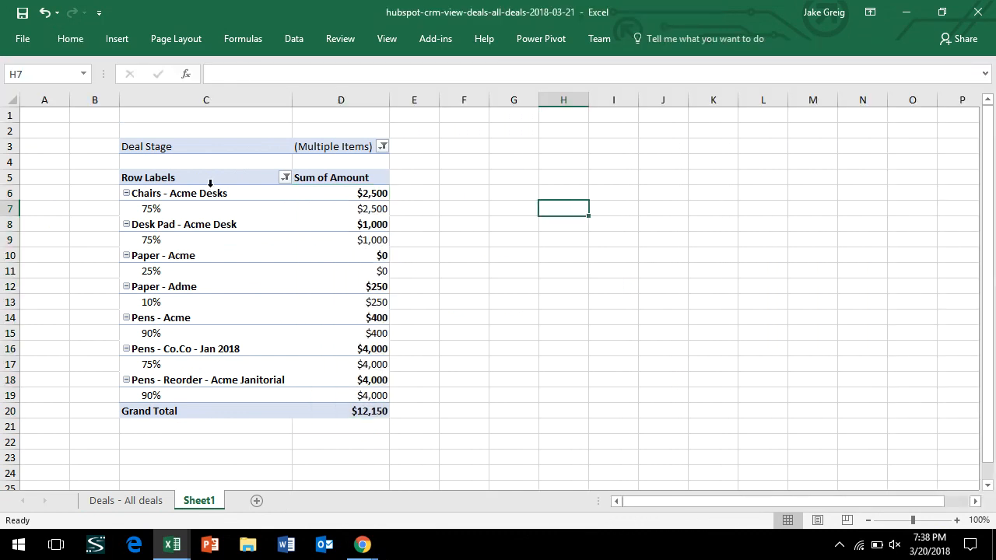
- Filter the PivotTable's Deal Stage to Contract Sent only and select the grand total amount
left_click(155, 146)
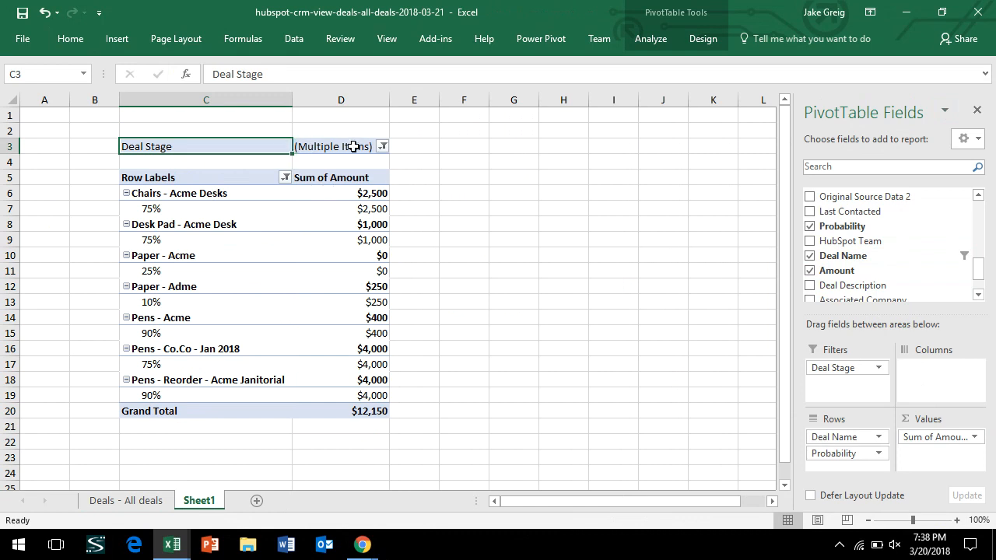
left_click(383, 146)
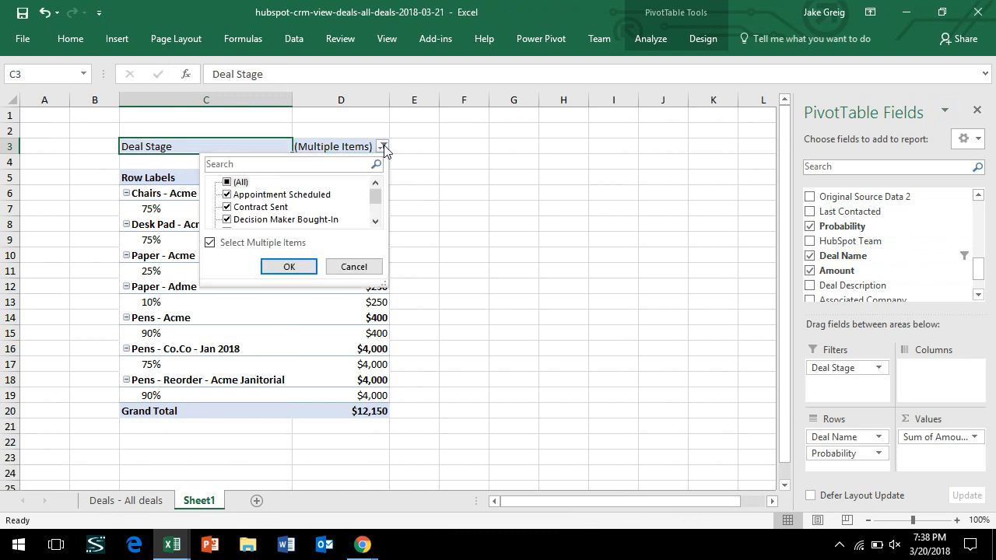
left_click(227, 184)
left_click(227, 184)
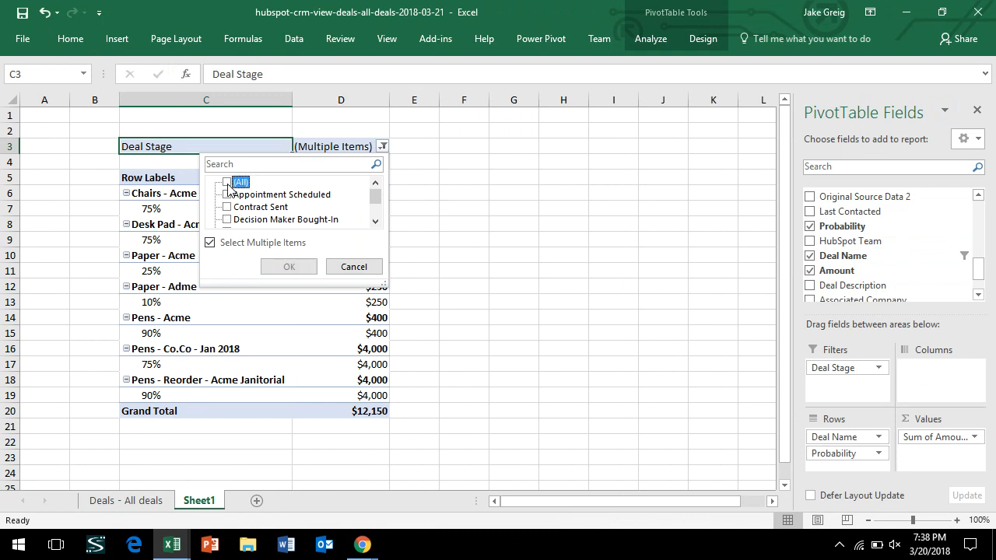
left_click(226, 207)
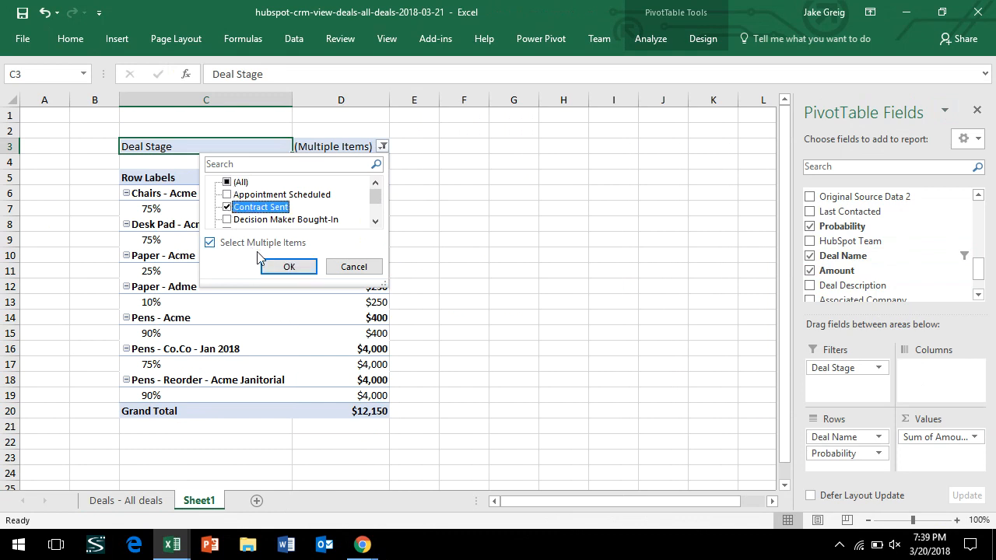
left_click(281, 268)
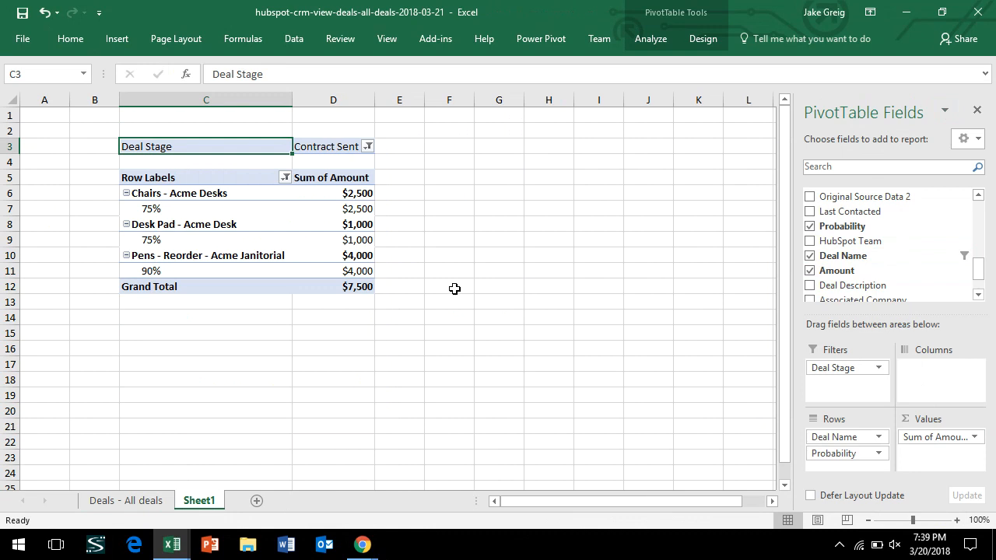
left_click(357, 287)
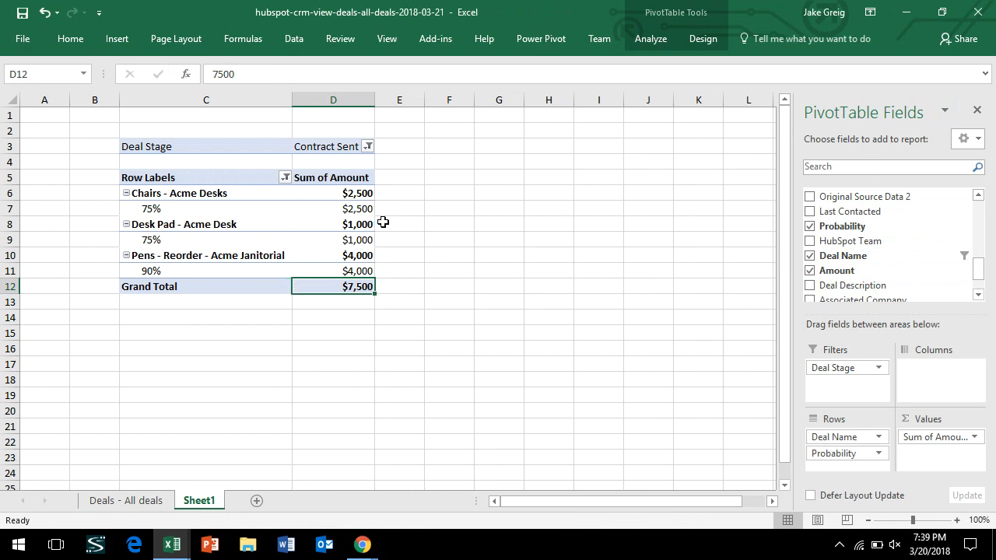
- Switch to Chrome and bring up the HubSpot Deals list
mouse_move(374, 557)
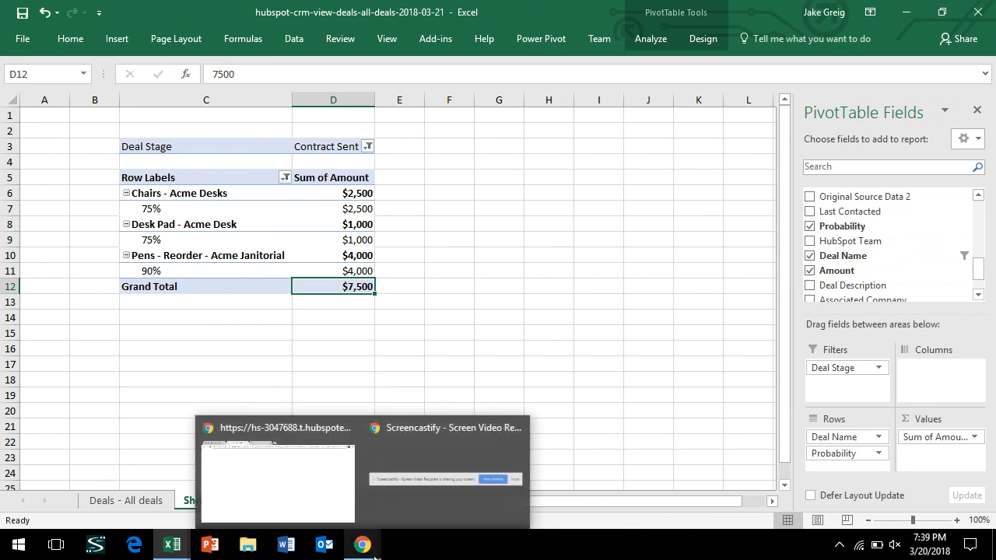
left_click(249, 484)
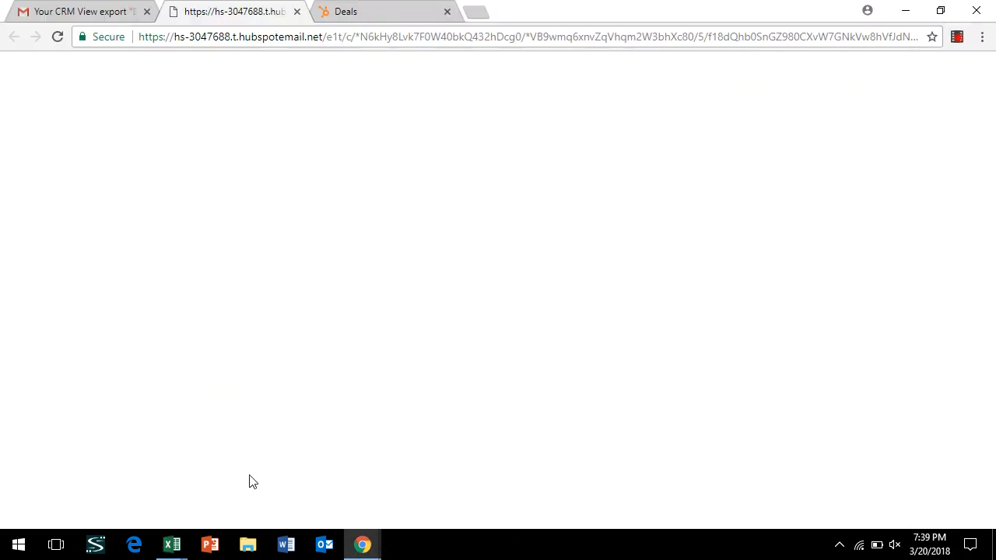
left_click(403, 10)
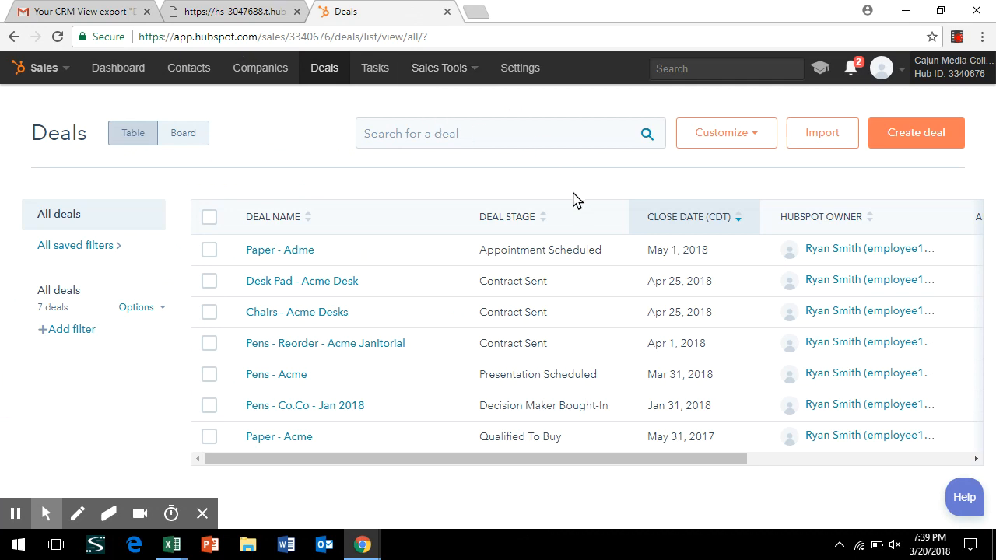
- Switch to the Excel workbook containing the PivotTable and open its Deals - All deals sheet
mouse_move(172, 545)
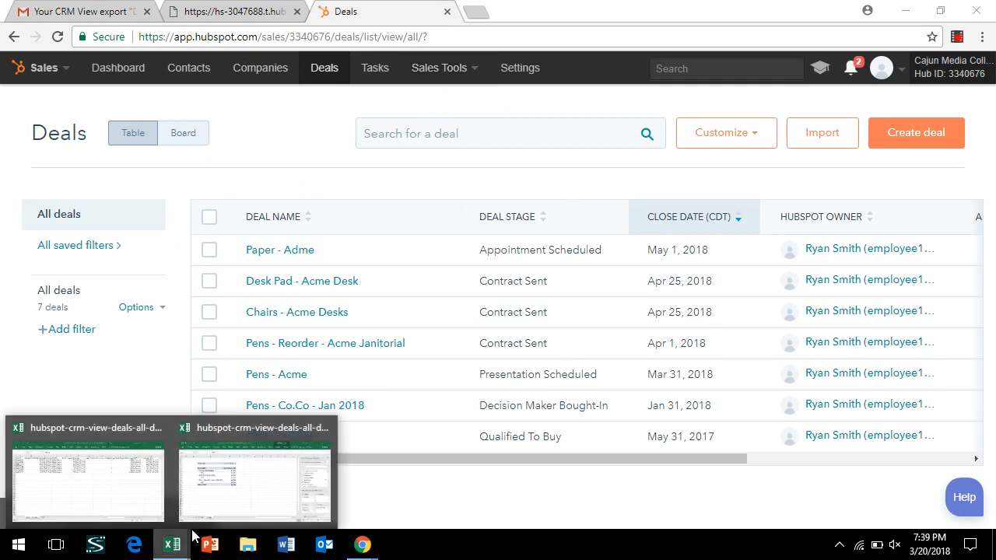
left_click(236, 488)
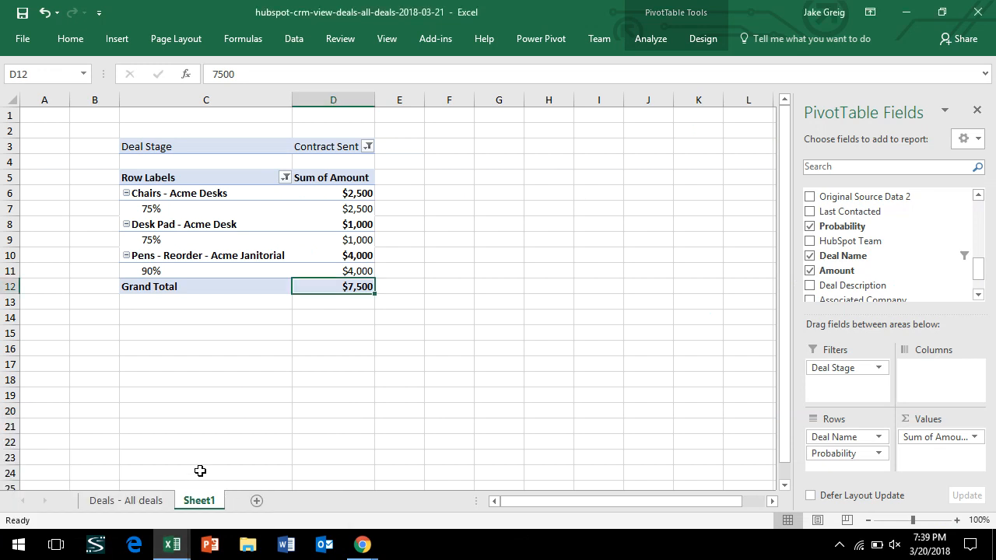
left_click(135, 500)
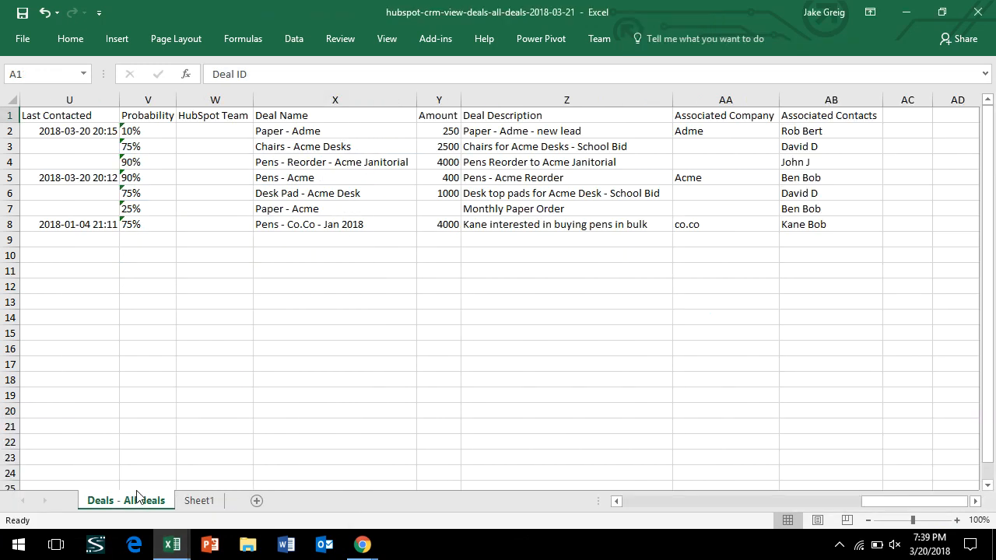
- Examine the exported deal data from the Deal Description column back to Closed Lost Reason, and select the first deal's Last Activity Date
left_click(545, 145)
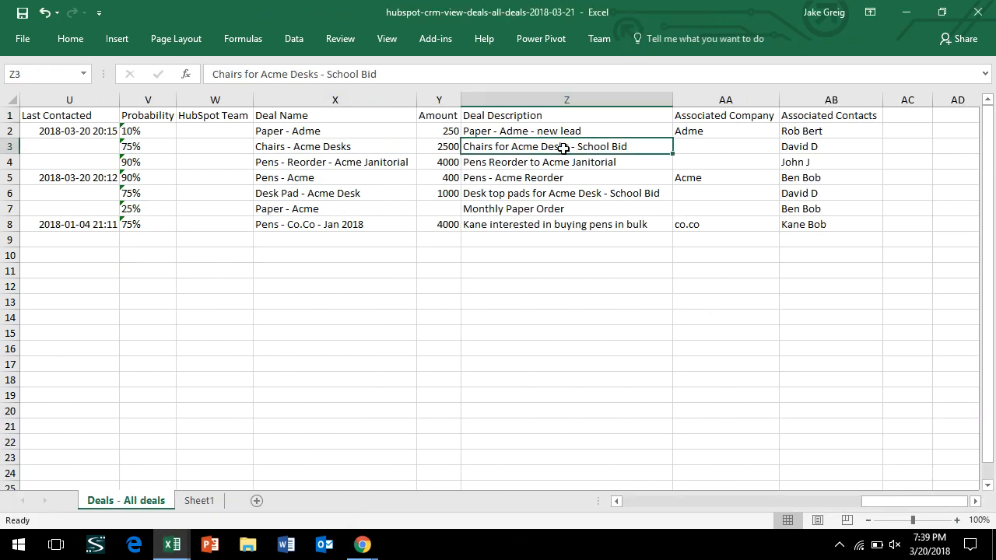
key("Left")
key("Left")
key("Left")
key("Left")
key("Left")
key("Left")
key("Left")
key("Left")
key("Left")
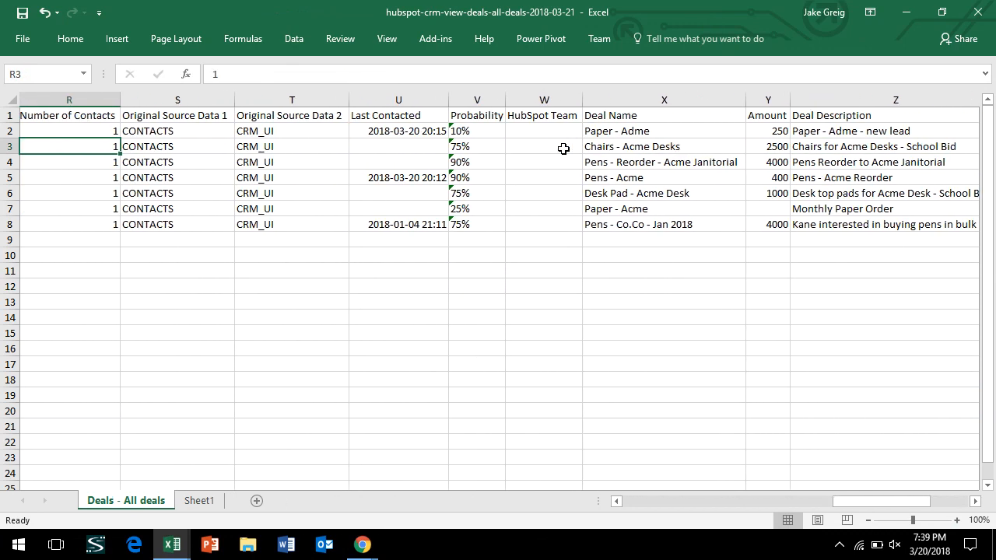
key("Left")
key("Left")
key("Left")
key("Left")
key("Left")
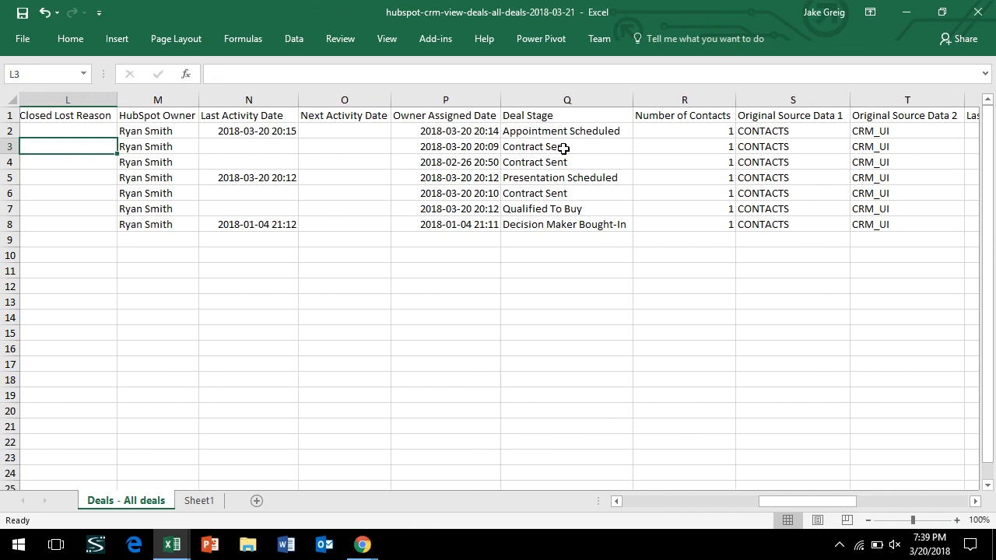
left_click(245, 134)
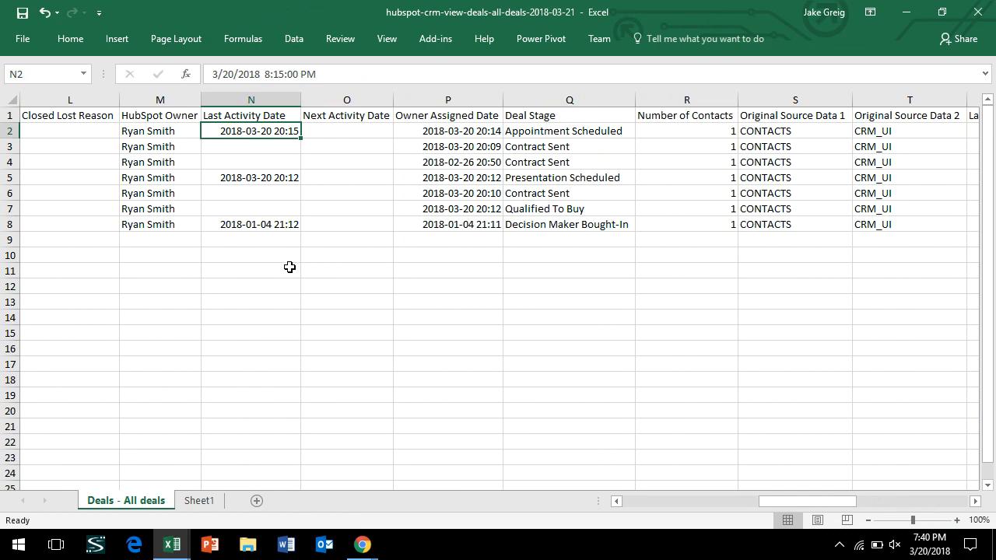
- Switch back to Chrome to view the HubSpot Deals list
mouse_move(362, 549)
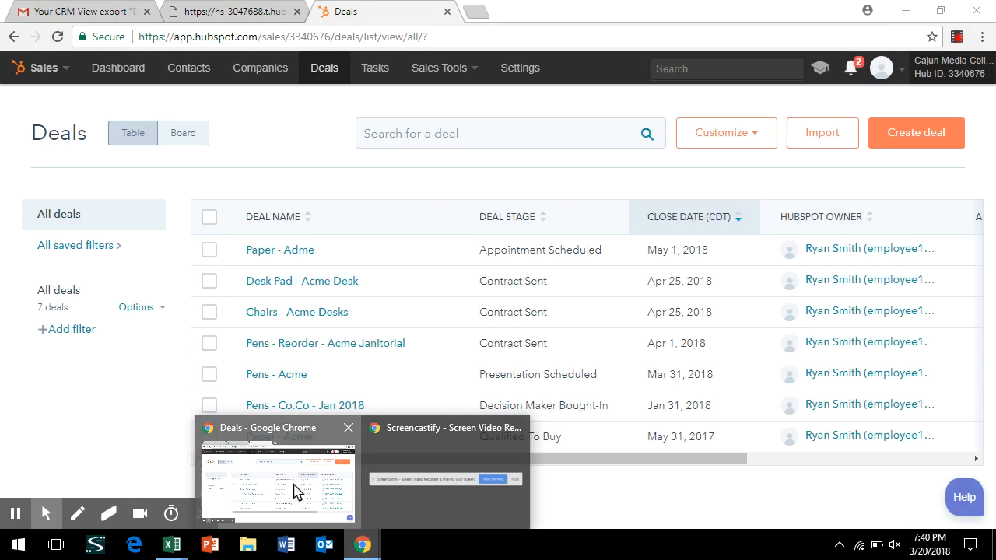
left_click(296, 487)
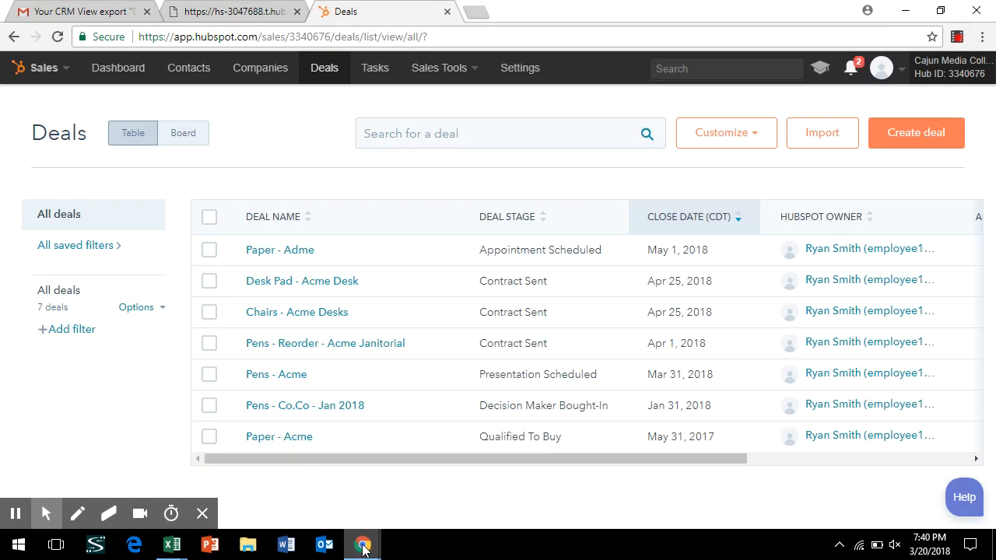
mouse_move(362, 549)
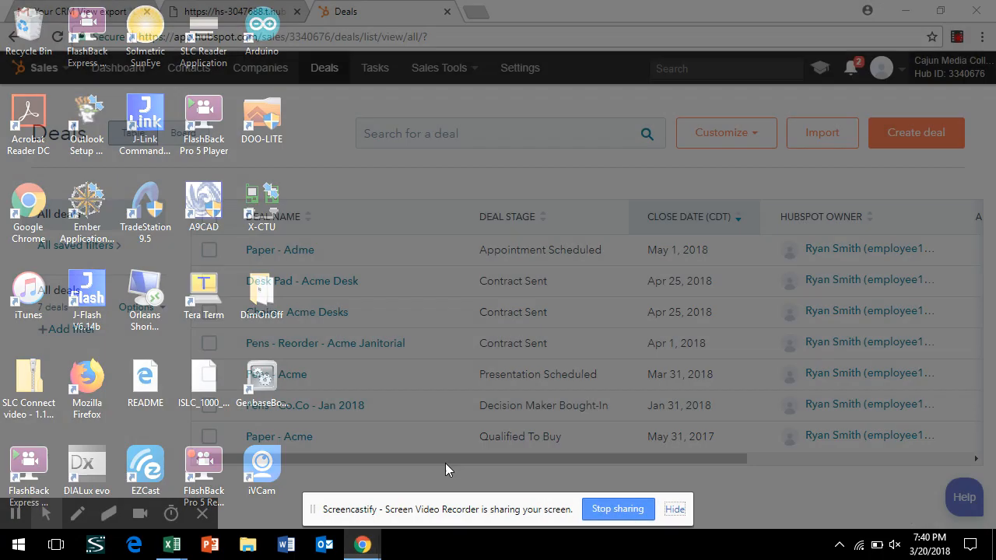
left_click(446, 469)
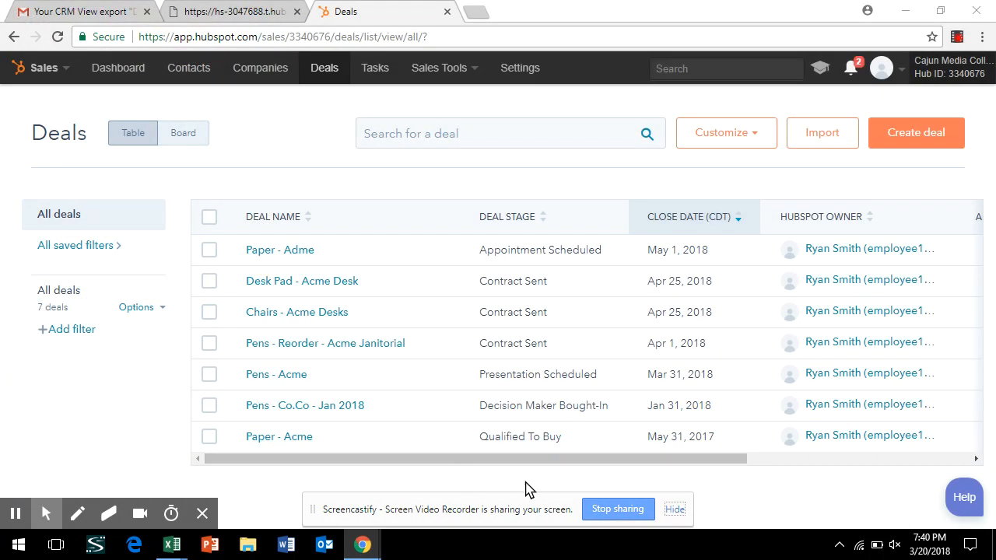